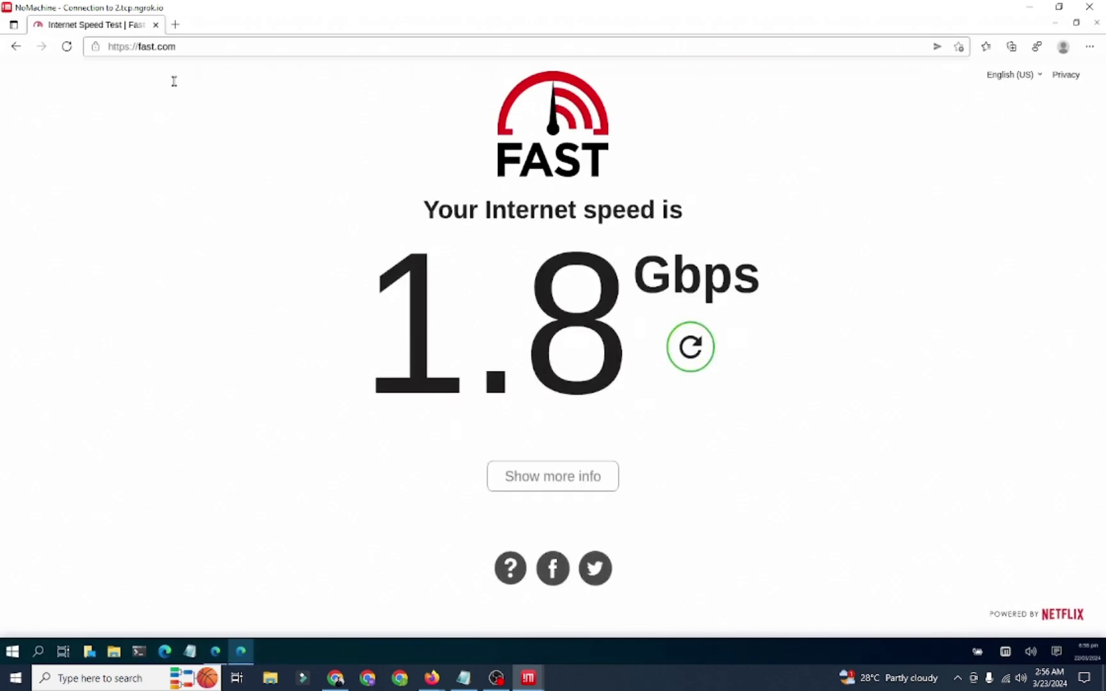
left_click(176, 25)
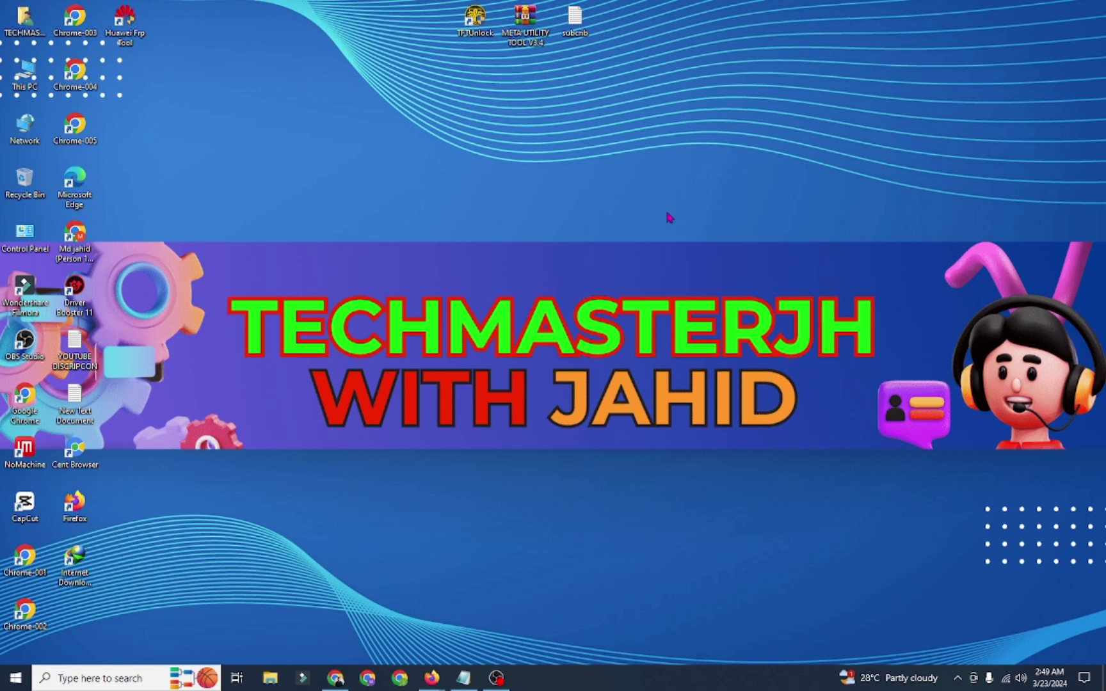
Review the saved Link 1 and Link 2 in the notes file, and switch to the Cloud Shell window in Firefox
left_click(464, 676)
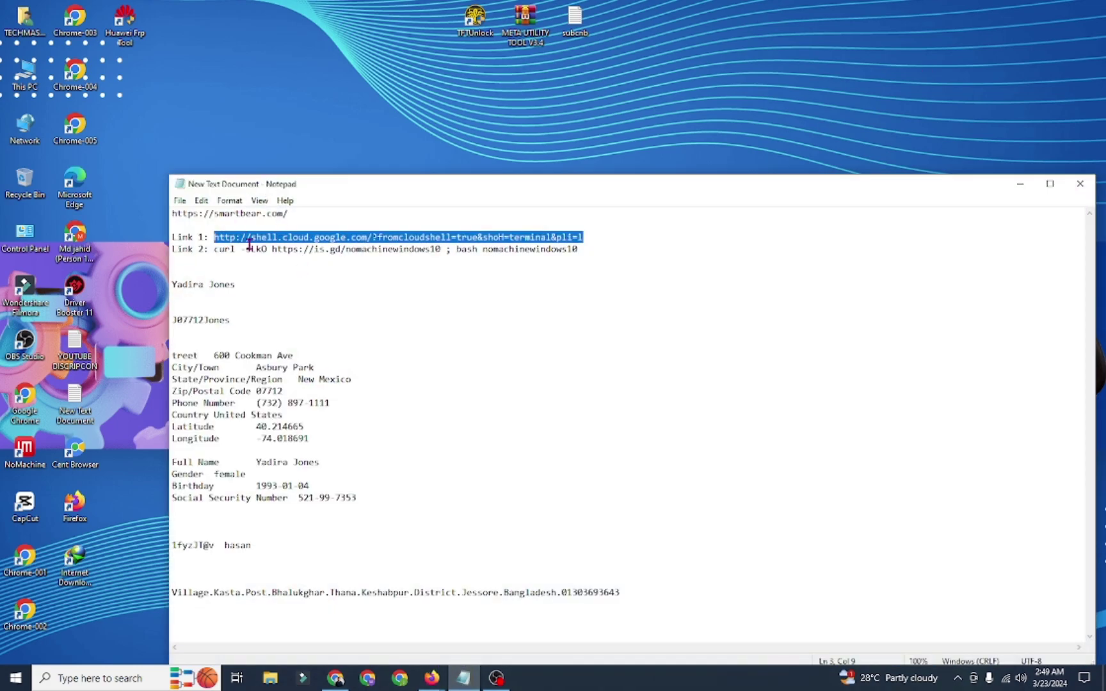
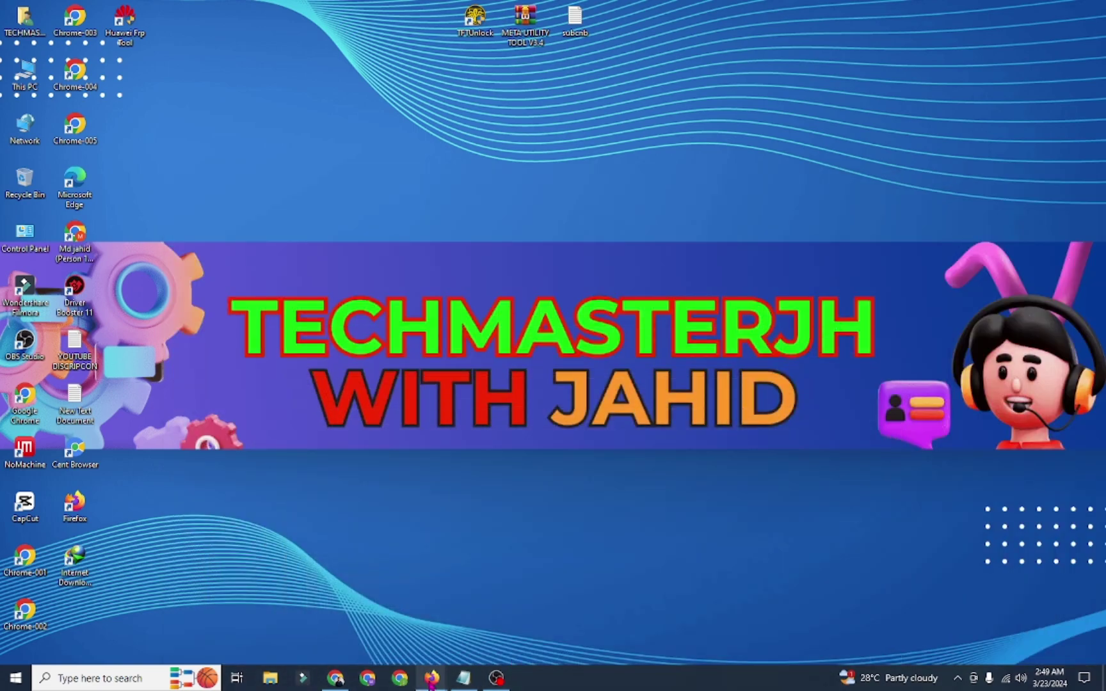
mouse_move(507, 600)
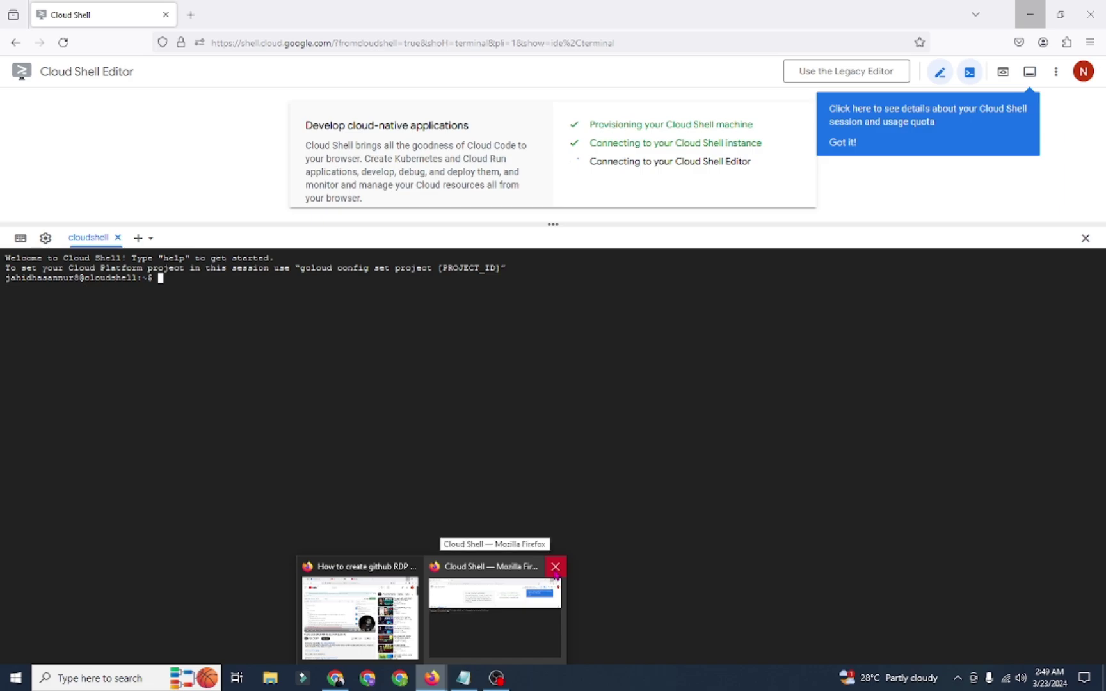
left_click(493, 583)
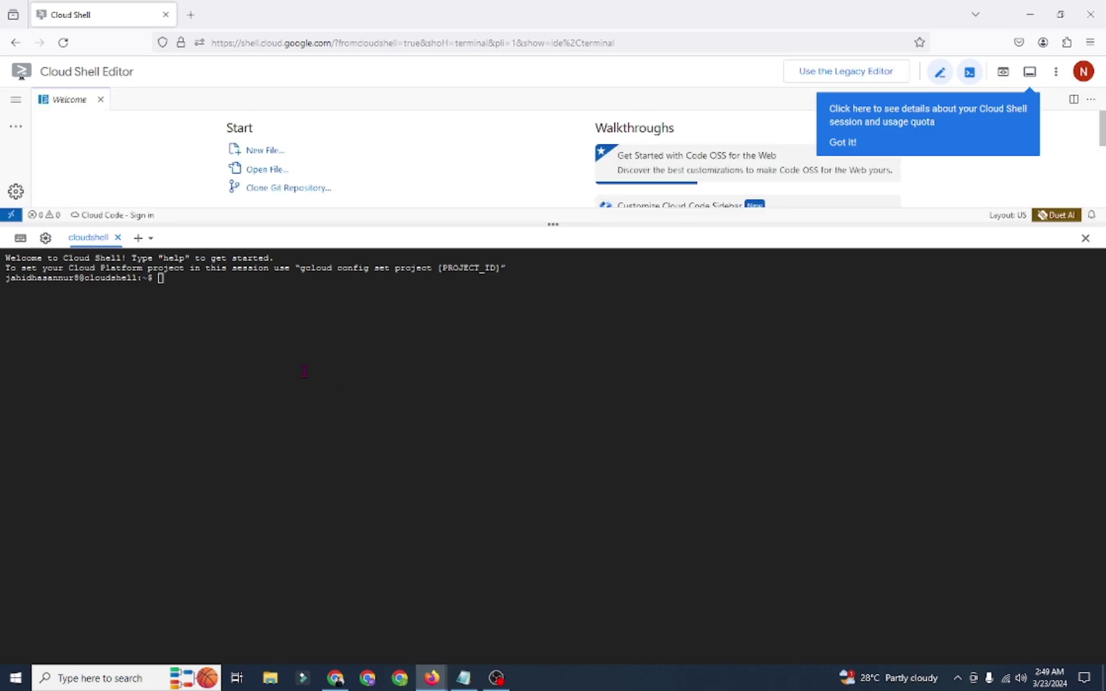
left_click(190, 14)
right_click(192, 40)
left_click(237, 146)
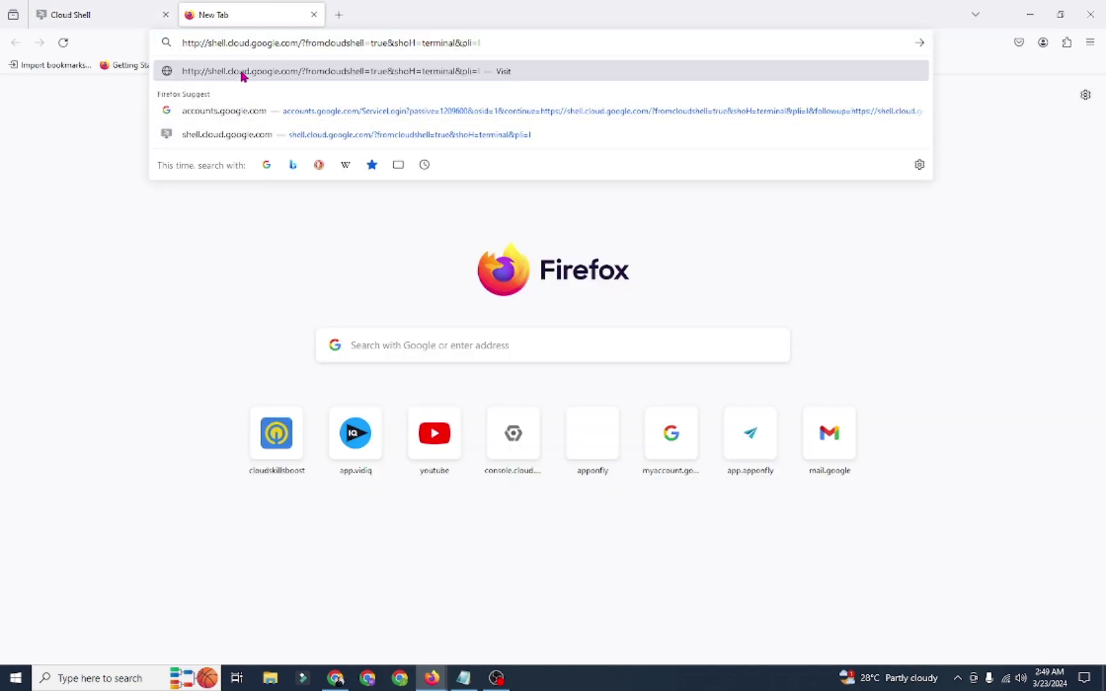
left_click_drag(486, 42, 169, 47)
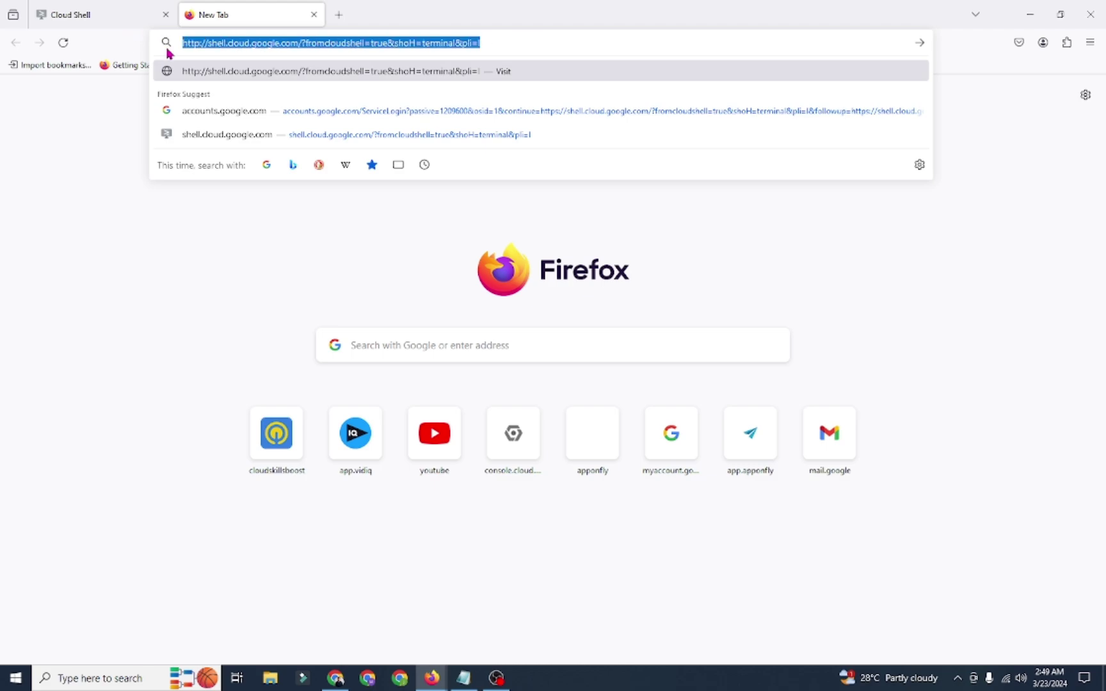
right_click(326, 44)
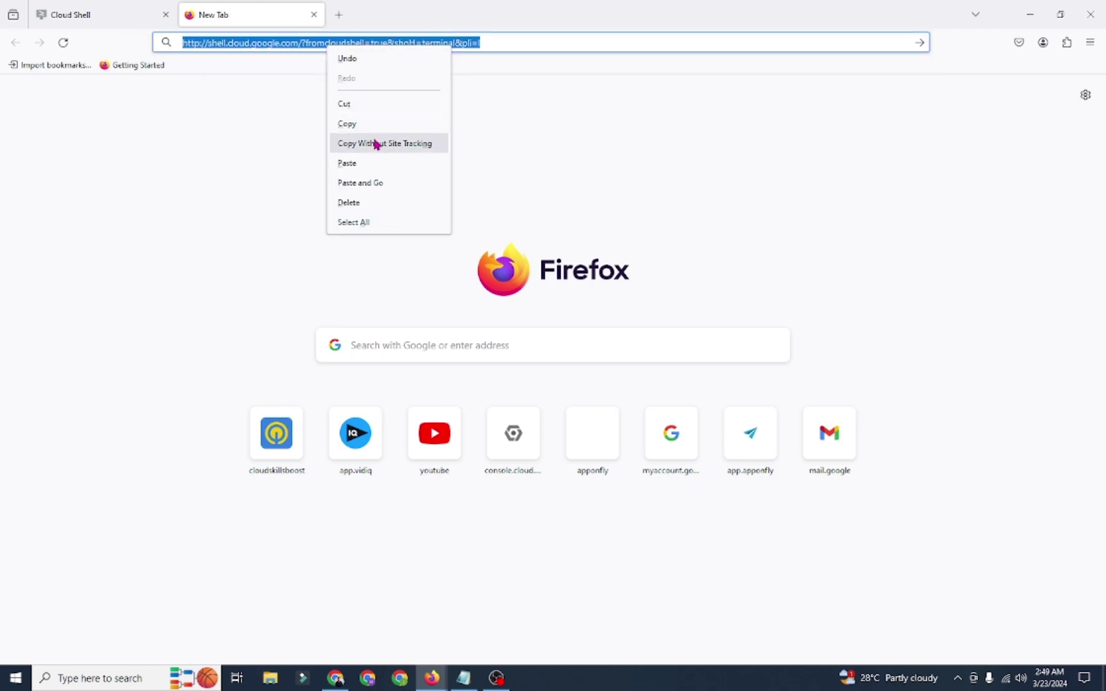
left_click(372, 183)
left_click(165, 14)
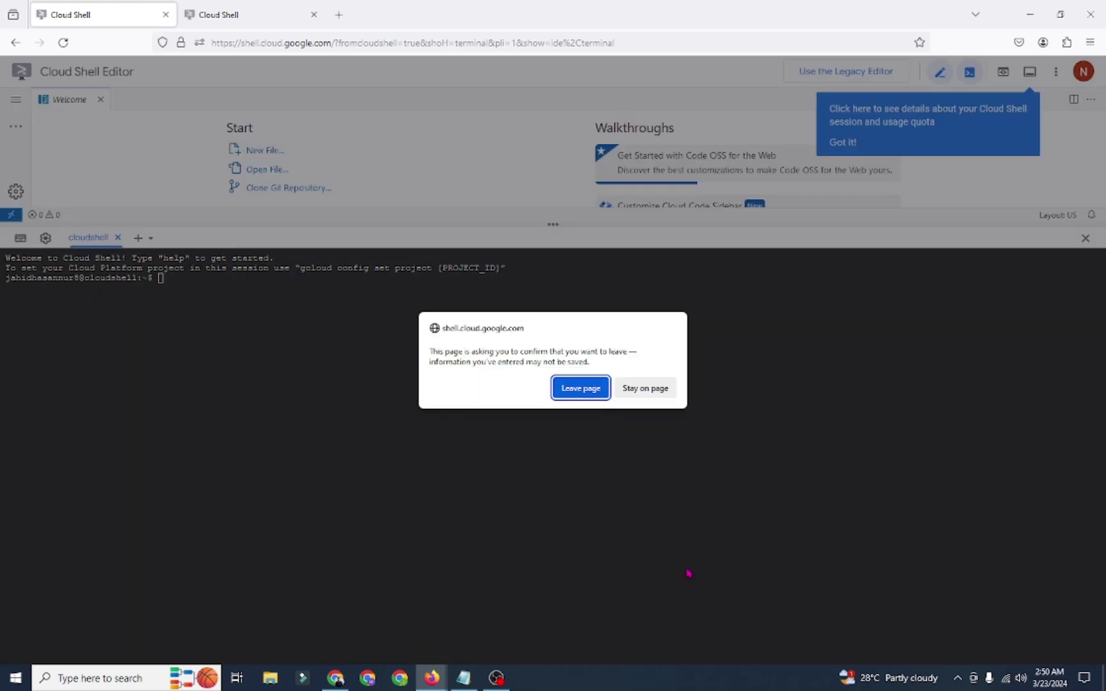
left_click(580, 388)
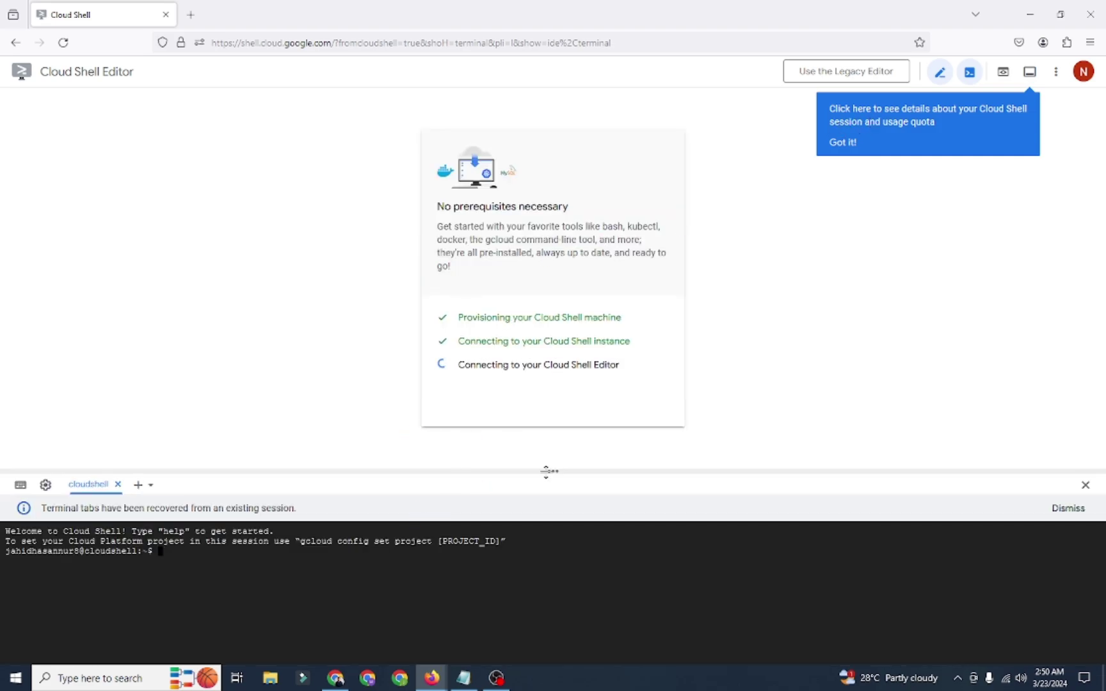
Enlarge the Cloud Shell terminal pane up to the page header and dismiss the session details and usage quota tip
left_click_drag(549, 472, 508, 80)
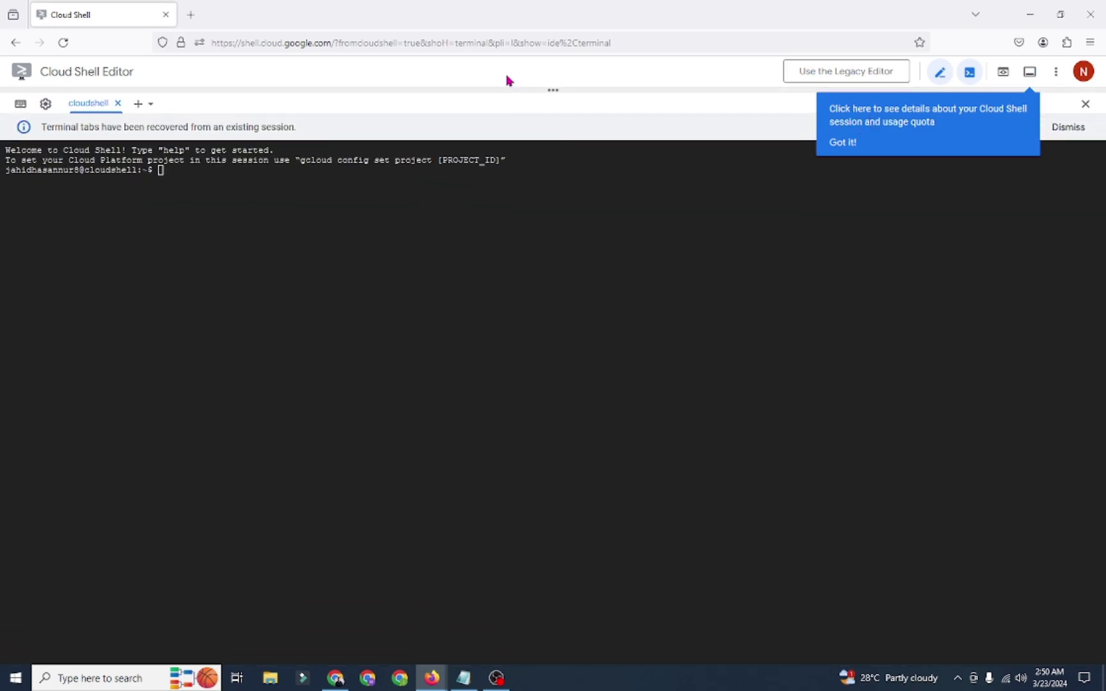
left_click(1030, 72)
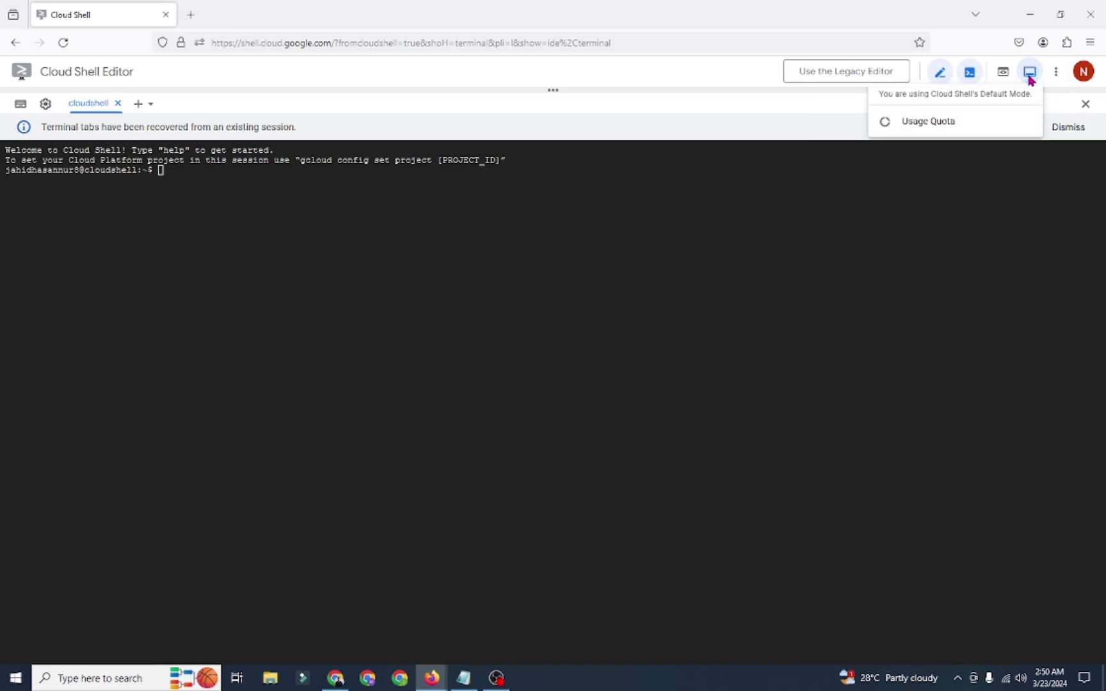
left_click(1066, 110)
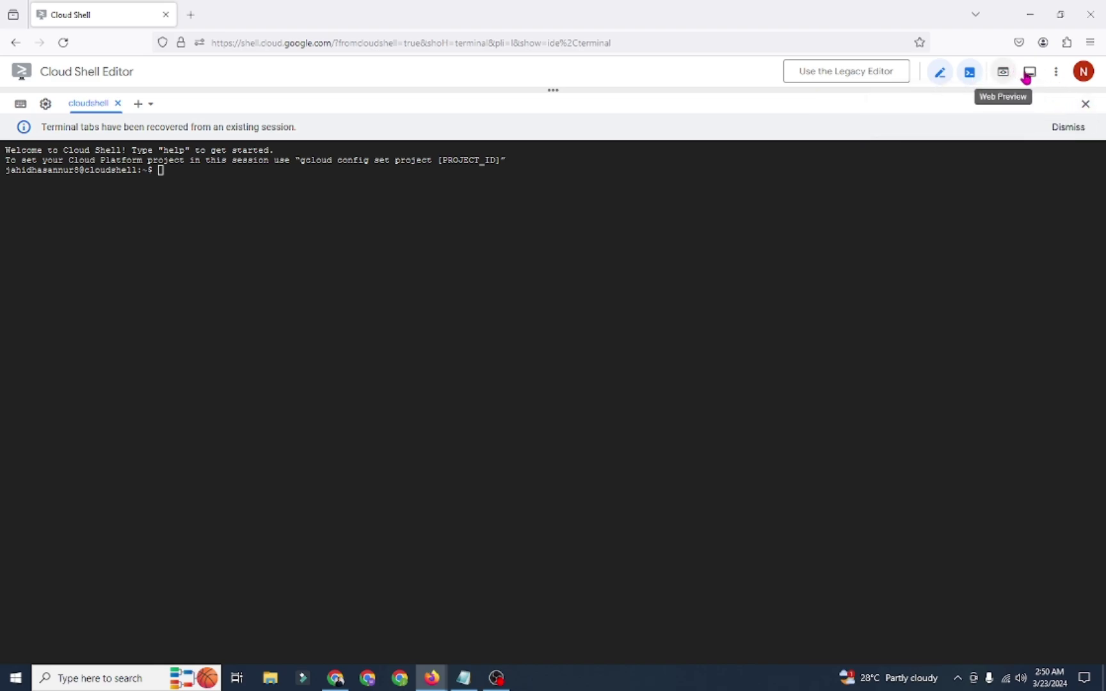
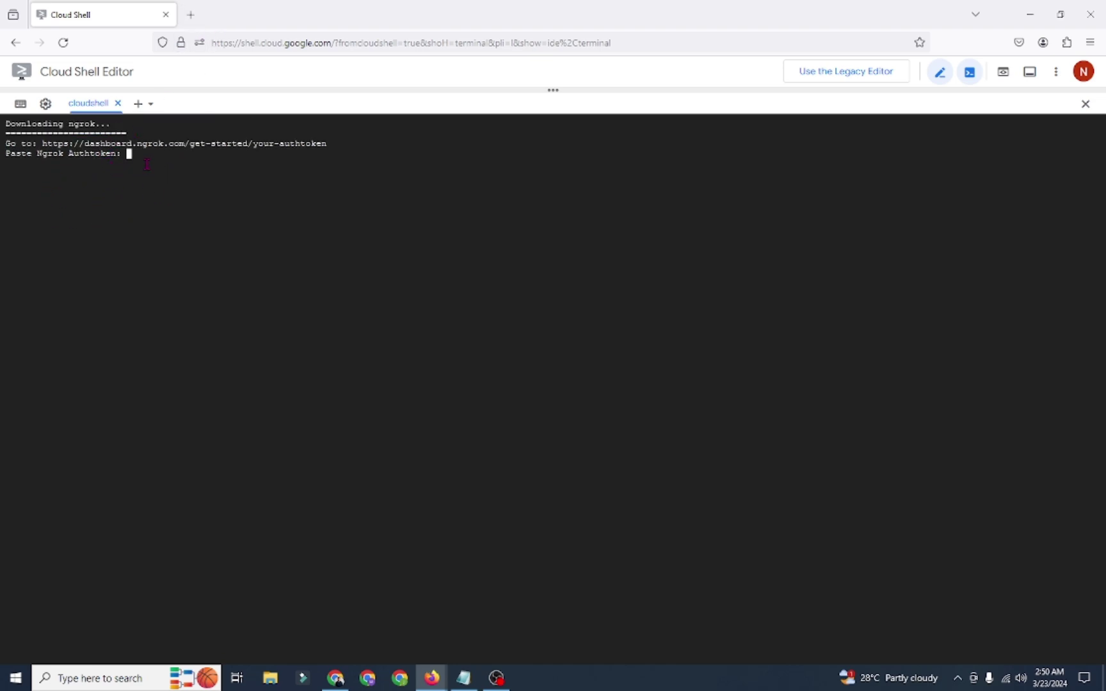
Open the ngrok sign-up page, dashboard.ngrok.com/signup, in a new browser tab
left_click(190, 14)
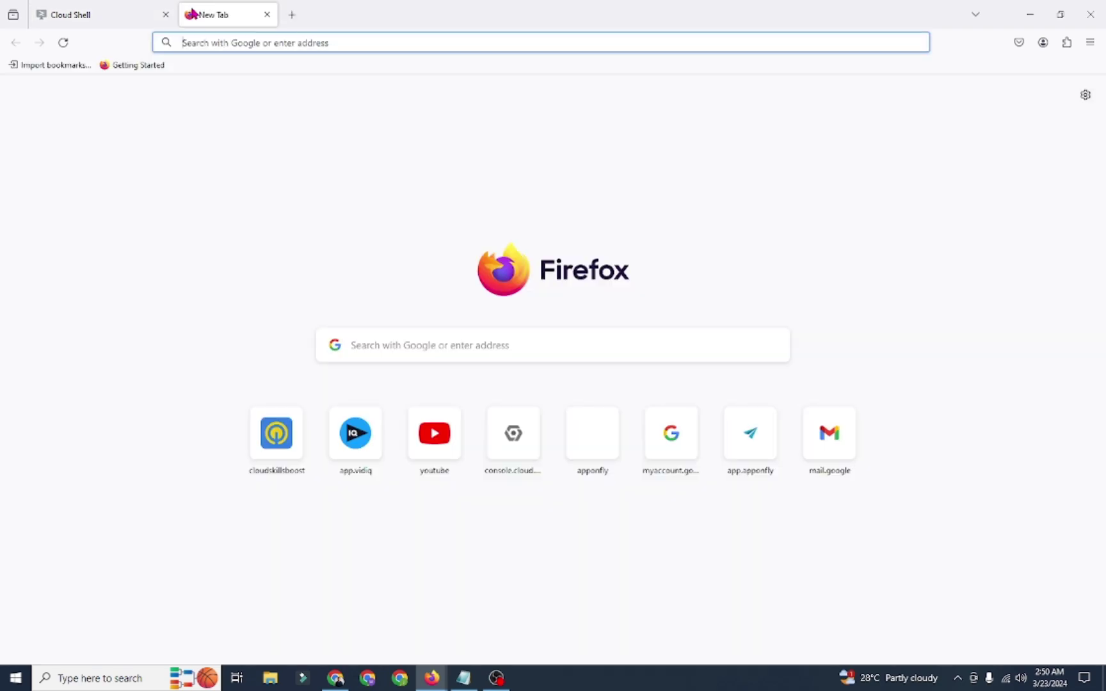
left_click(288, 50)
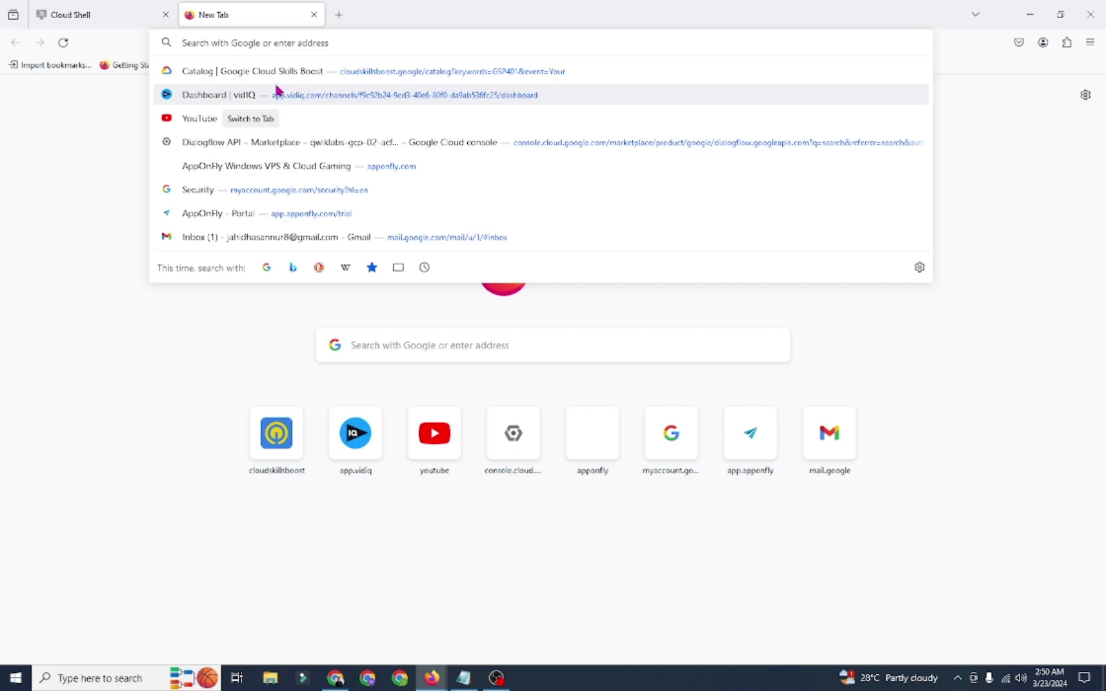
type("ng")
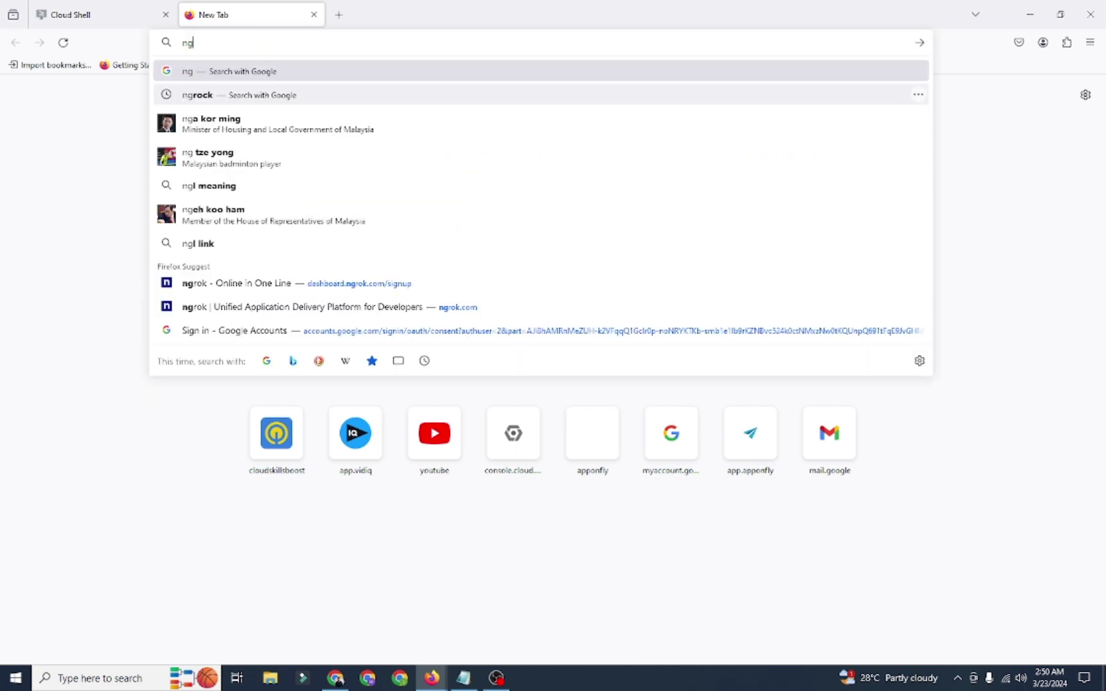
left_click(316, 284)
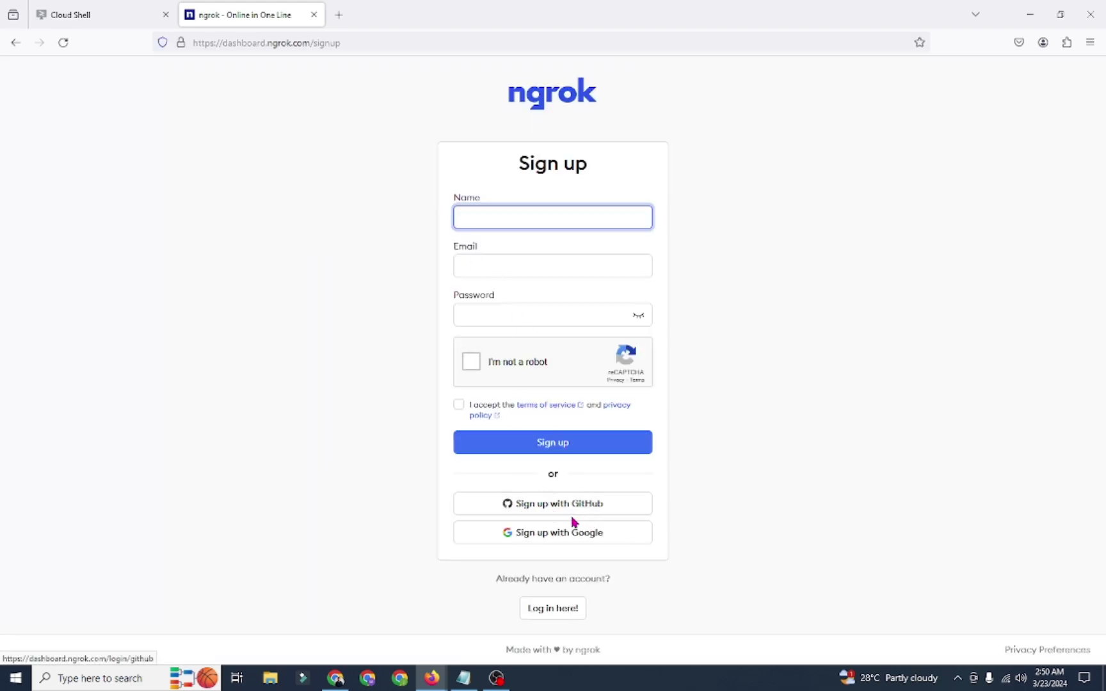
Sign up for ngrok with the signed-in Google account, accepting the terms of service and privacy policy to create the account
left_click(519, 536)
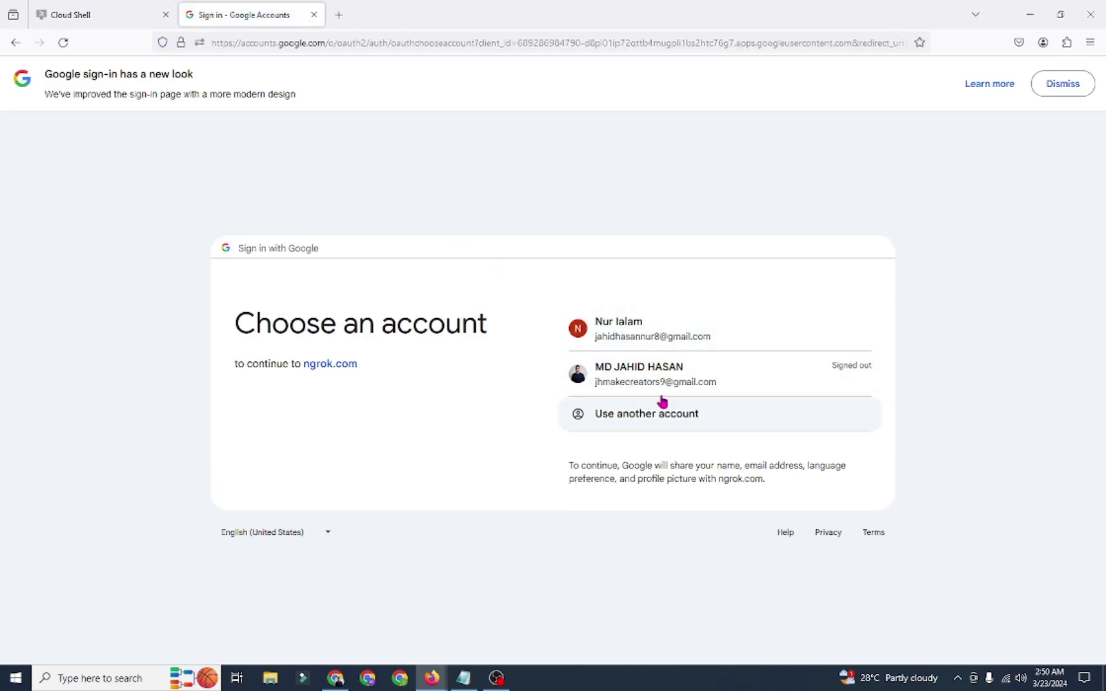
left_click(653, 330)
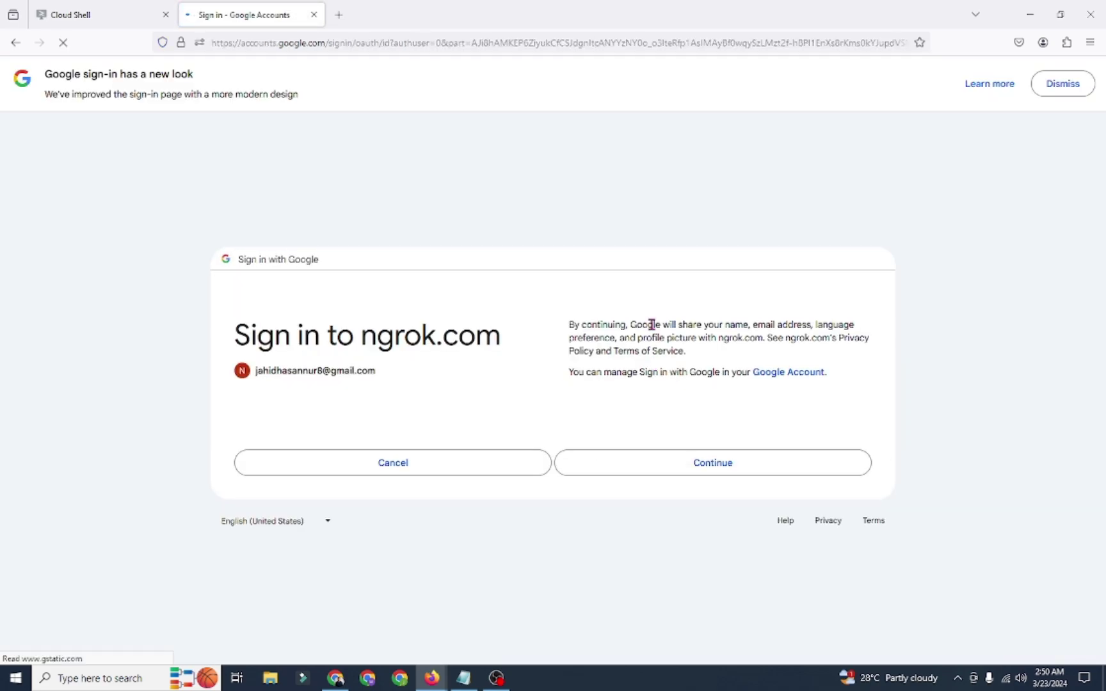
left_click(692, 470)
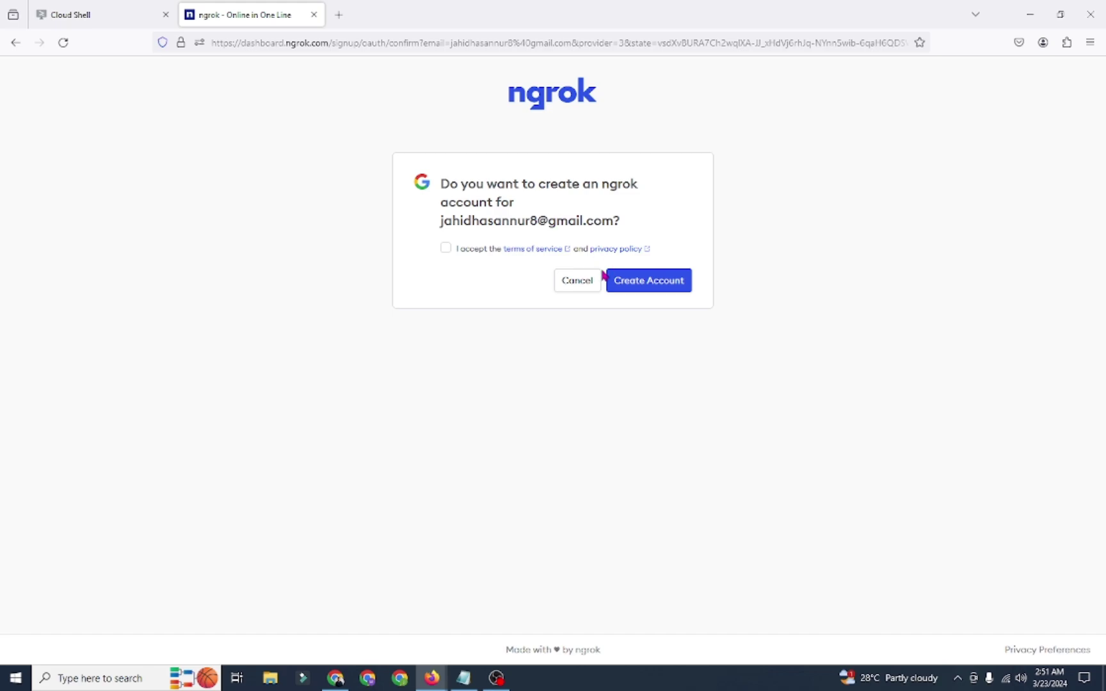
left_click(445, 248)
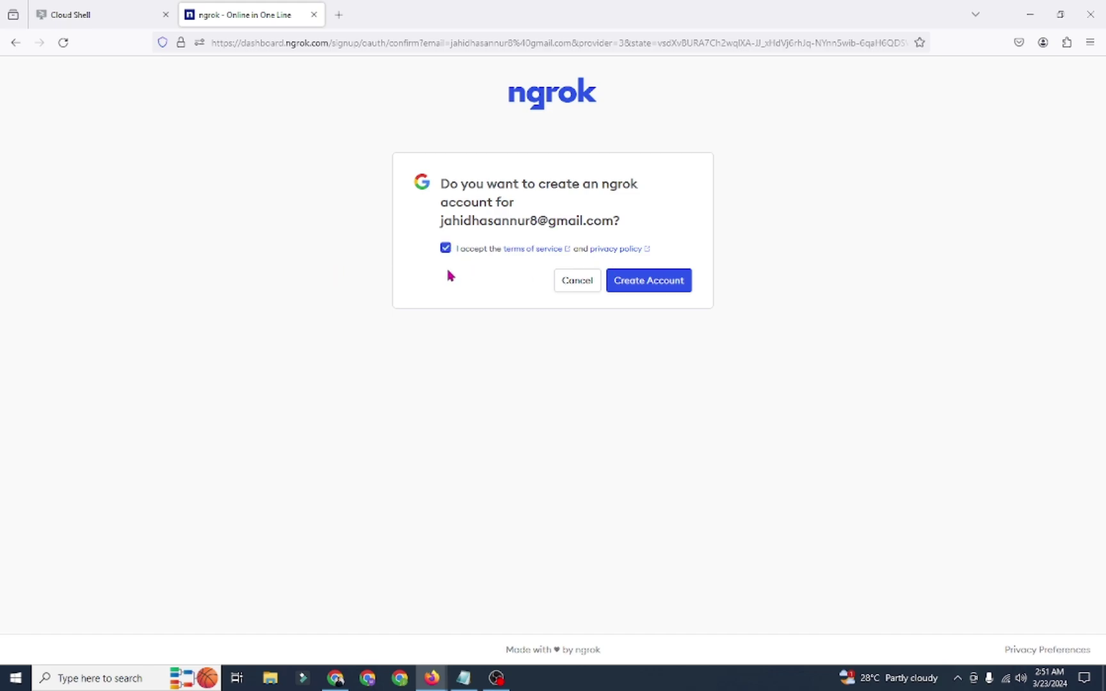
left_click(644, 282)
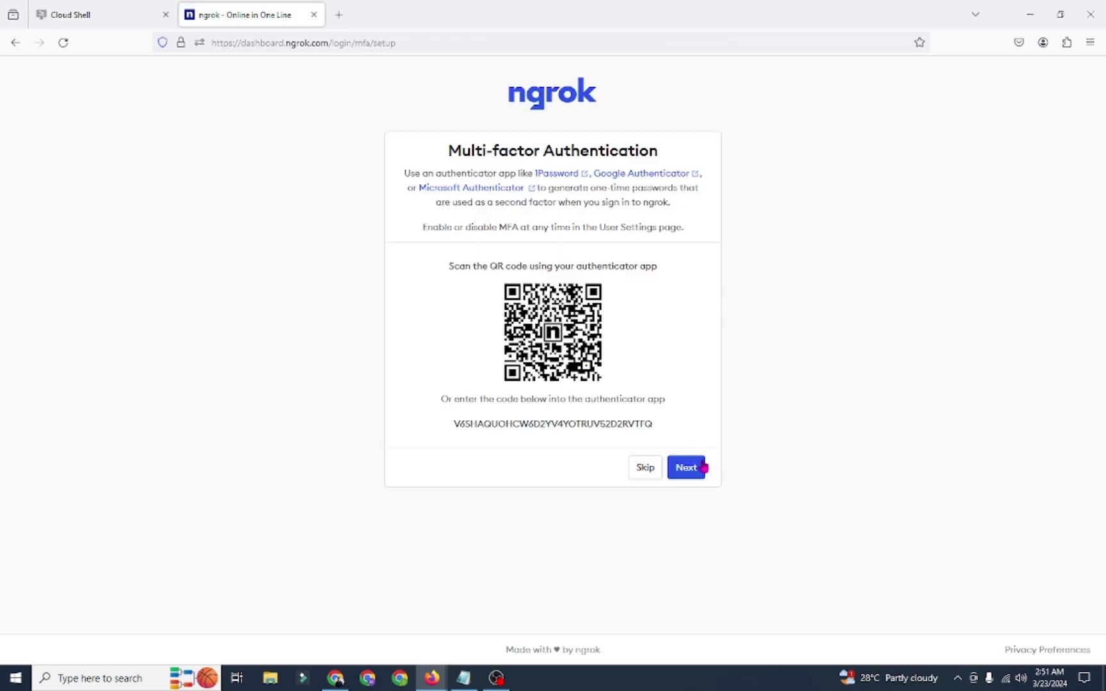
Skip the multi-factor authentication setup and continue past the ngrok welcome questionnaire without answering it
left_click(646, 468)
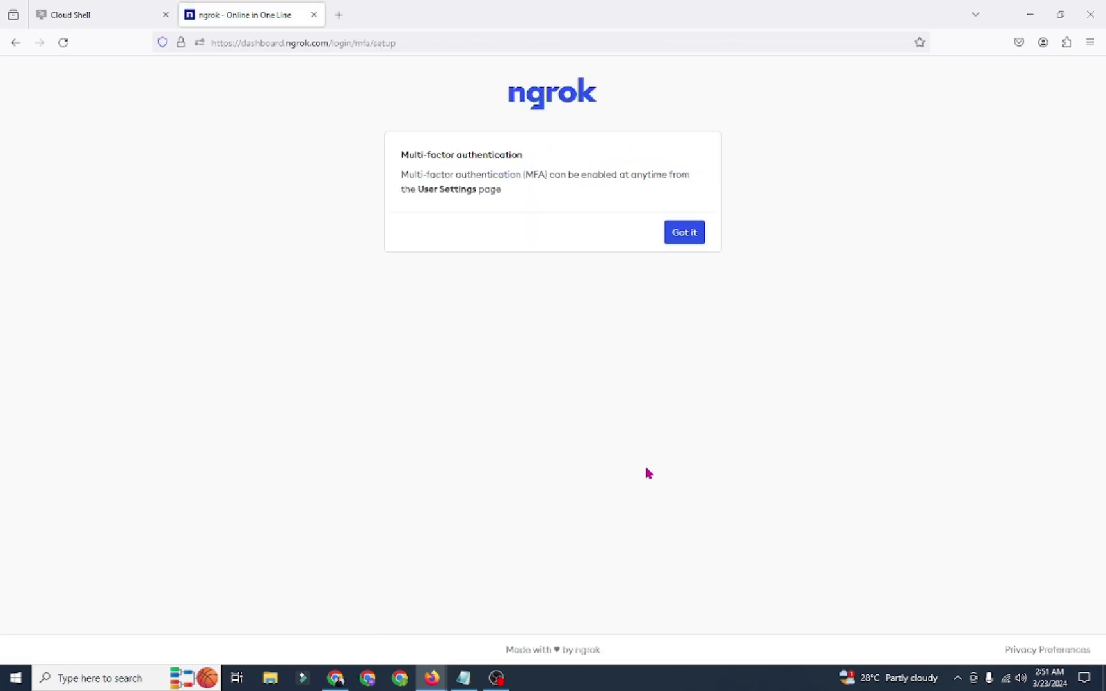
left_click(686, 234)
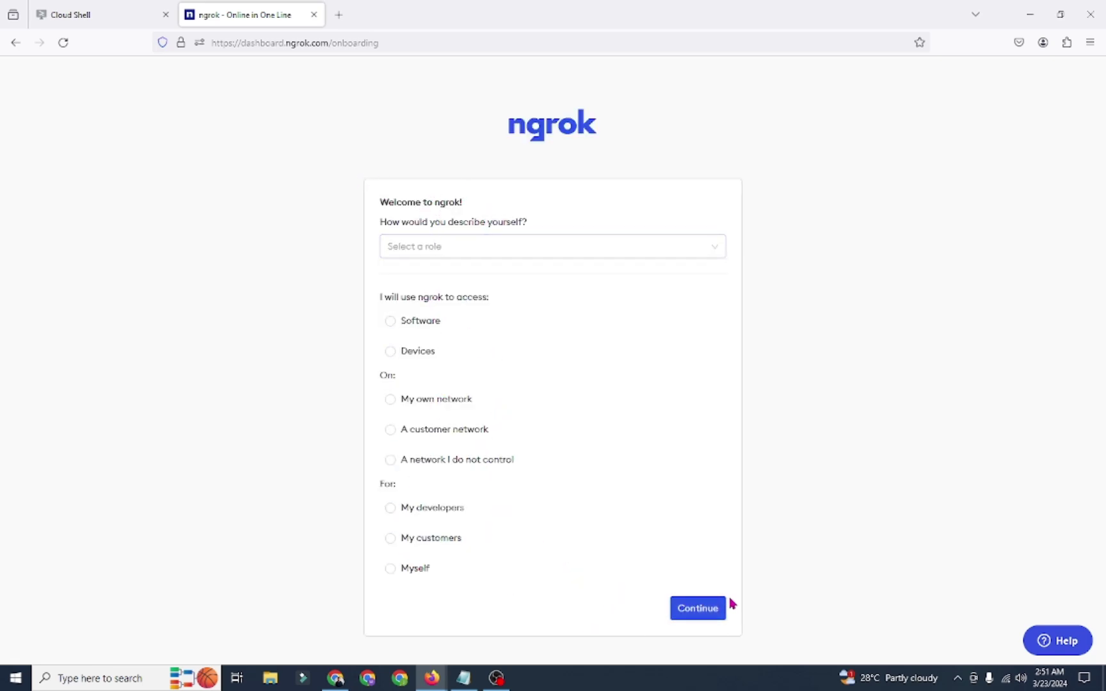
left_click(704, 610)
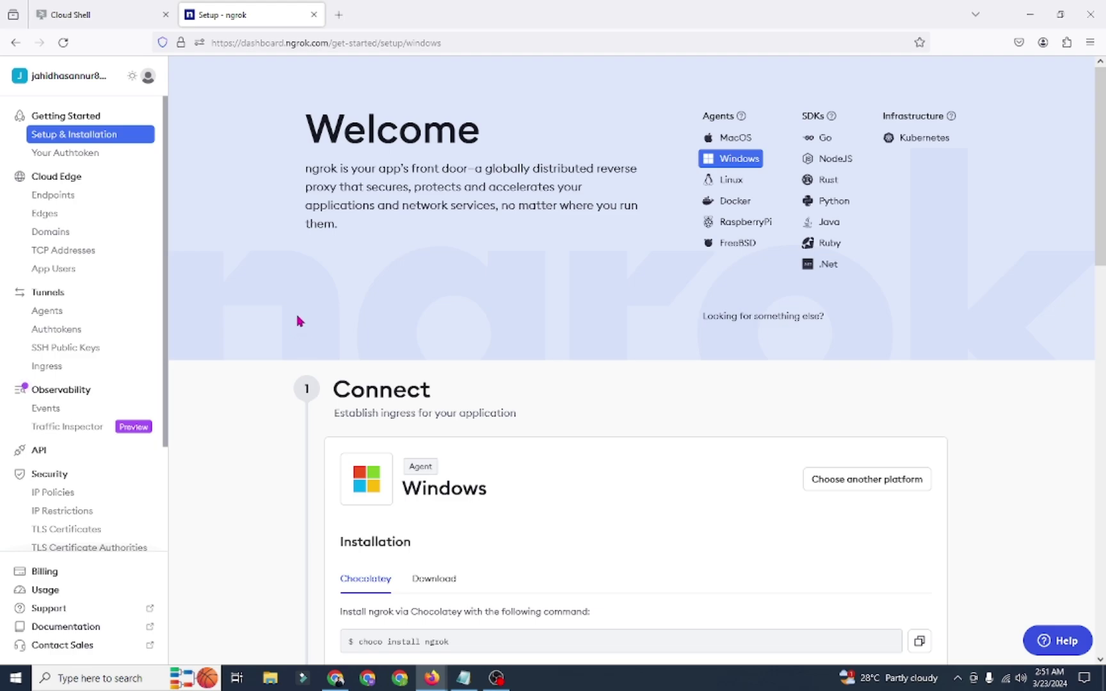
Copy the personal ngrok authtoken from the dashboard and submit it at the Cloud Shell authtoken prompt
left_click(71, 155)
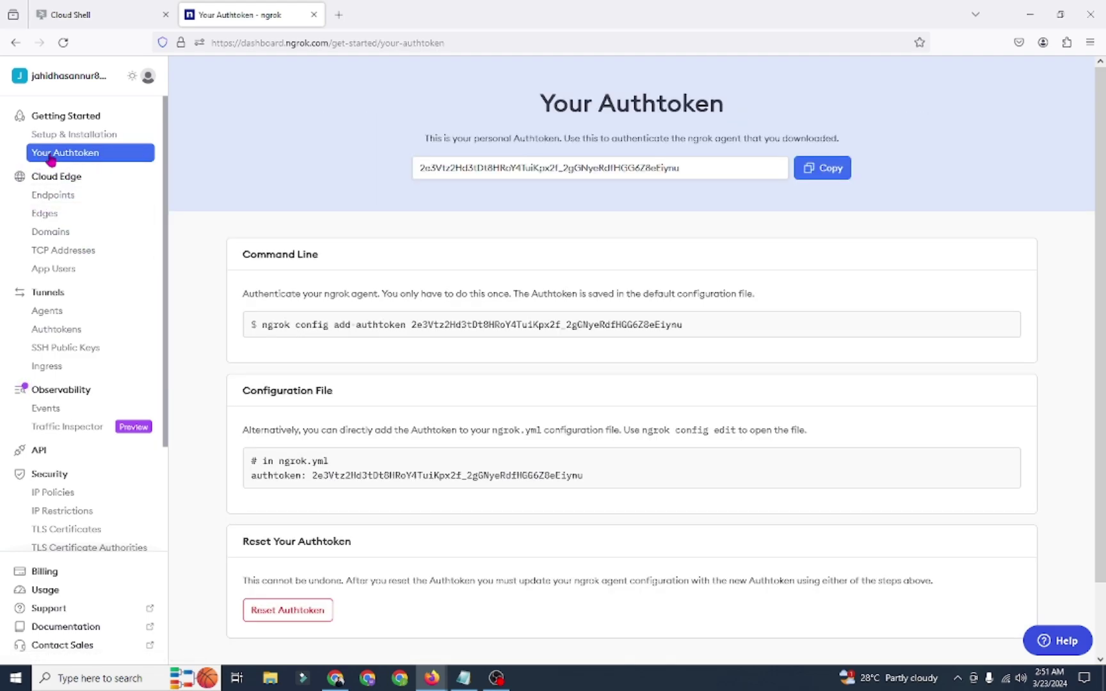
left_click(825, 172)
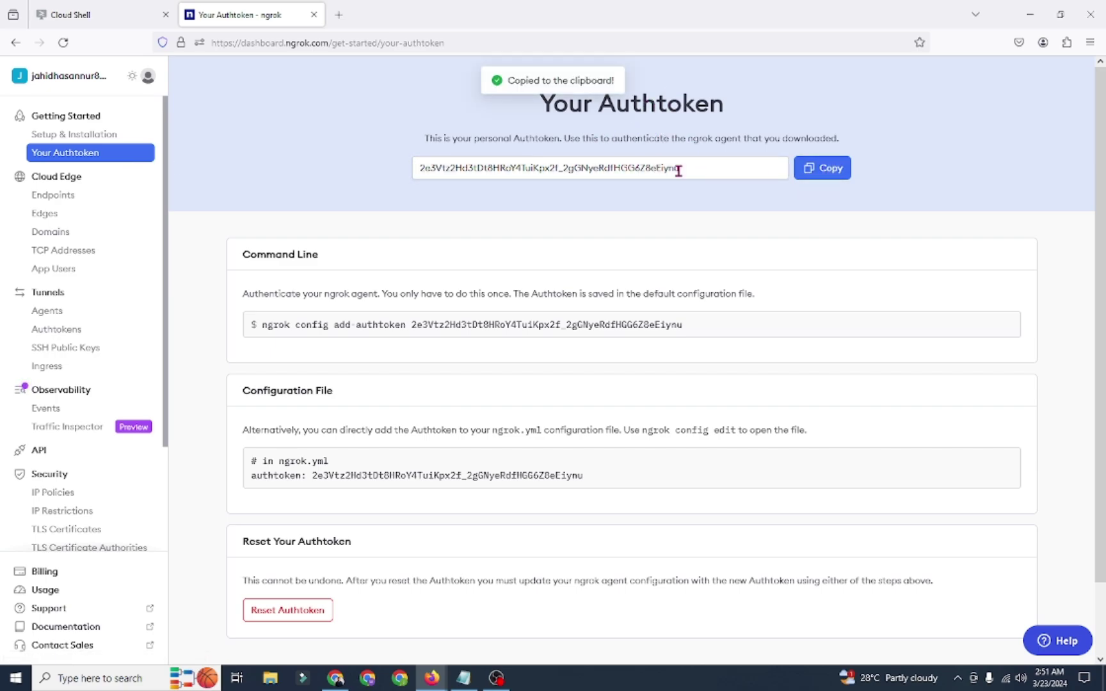
left_click(116, 13)
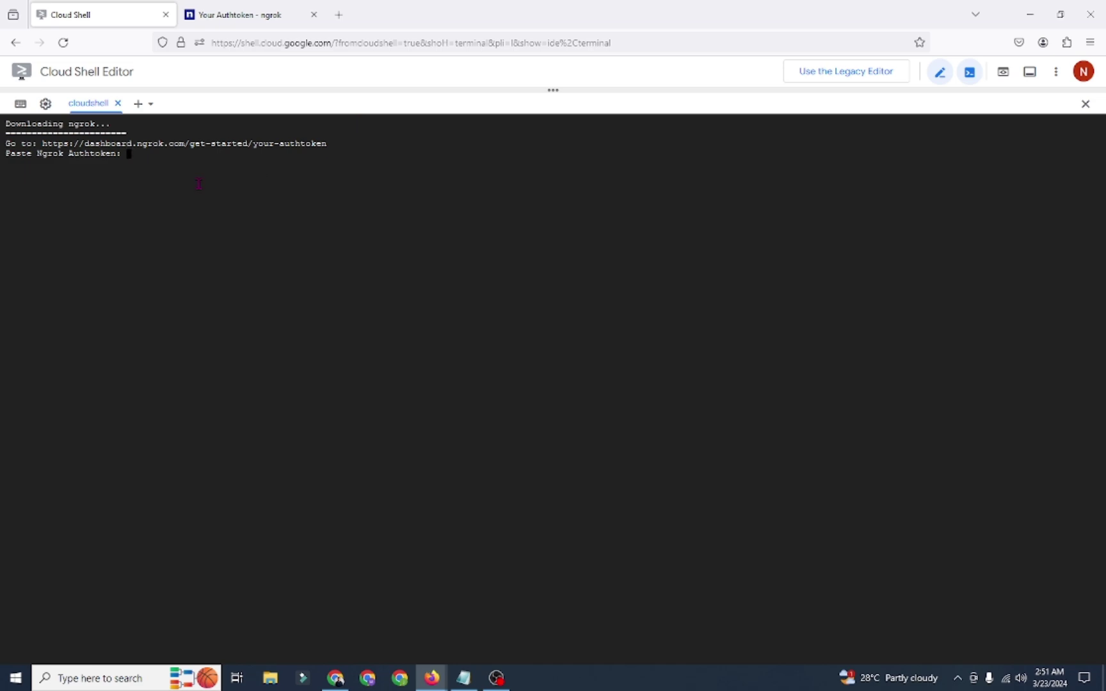
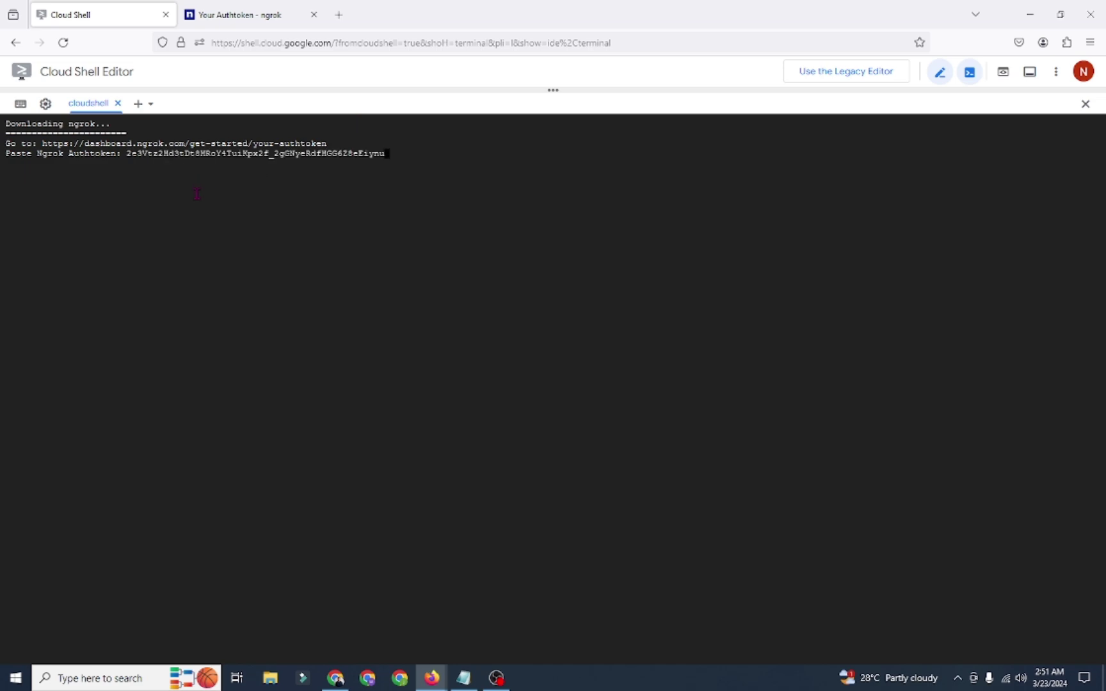
key("Return")
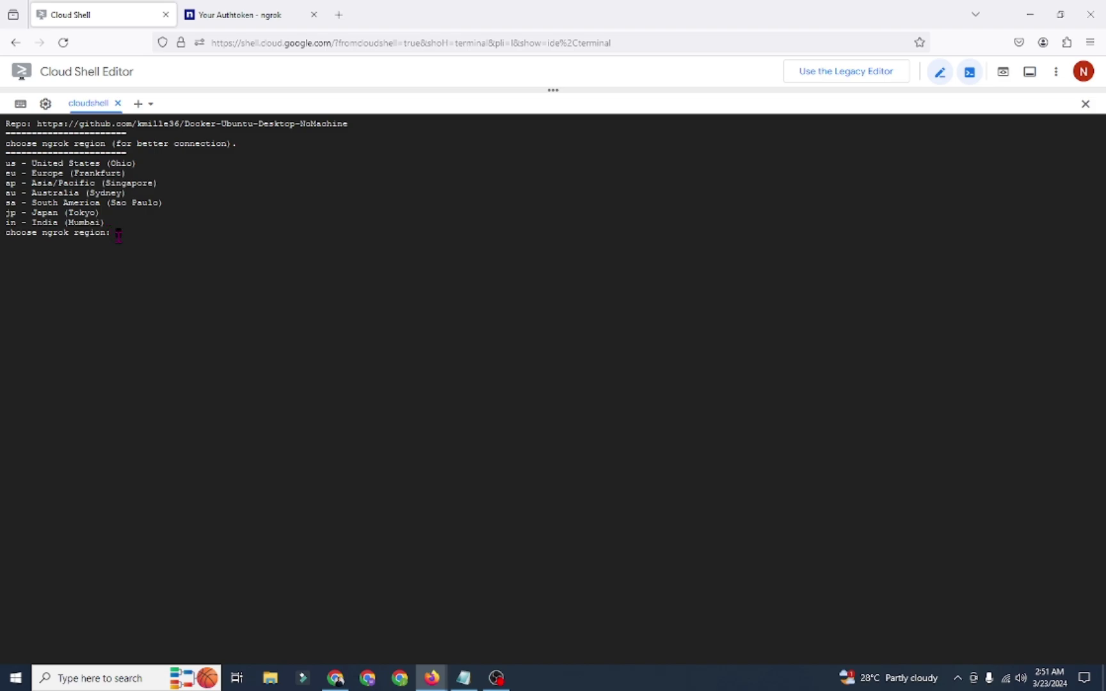
Choose us (United States, Ohio) as the ngrok region in the Cloud Shell script
type("u")
type("u")
type("s")
left_click_drag(8, 163, 30, 235)
key("Return")
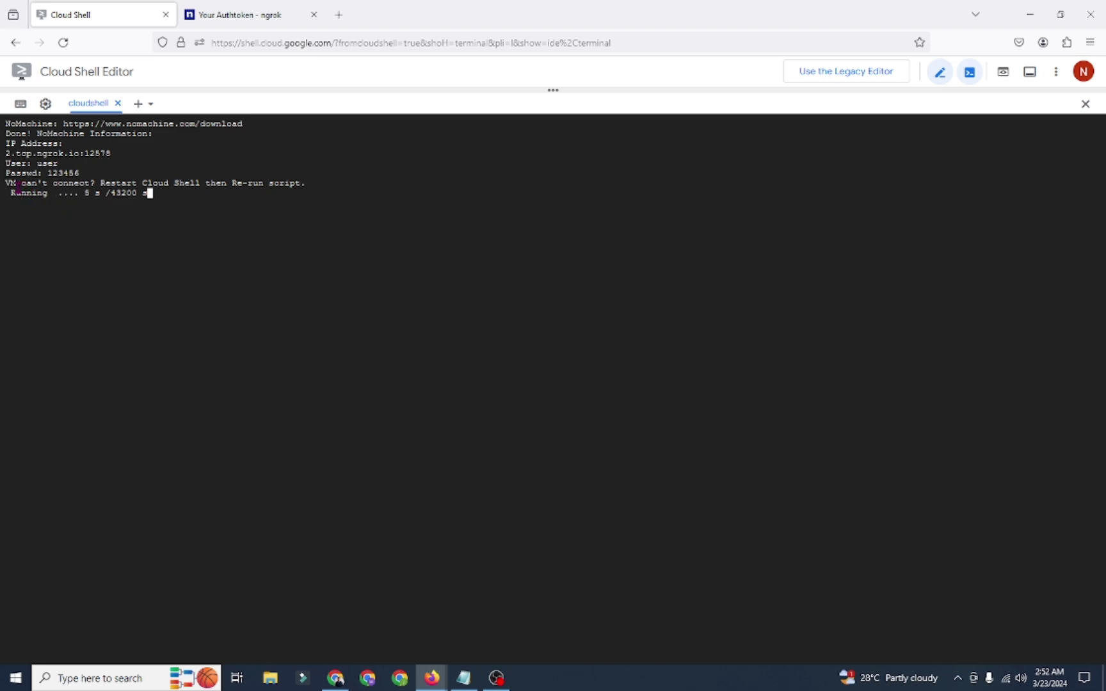
Copy the NoMachine IP address, user and password lines from the terminal and paste them into the notes file below the links
left_click_drag(9, 192, 171, 201)
left_click_drag(8, 152, 80, 174)
right_click(80, 177)
left_click(100, 190)
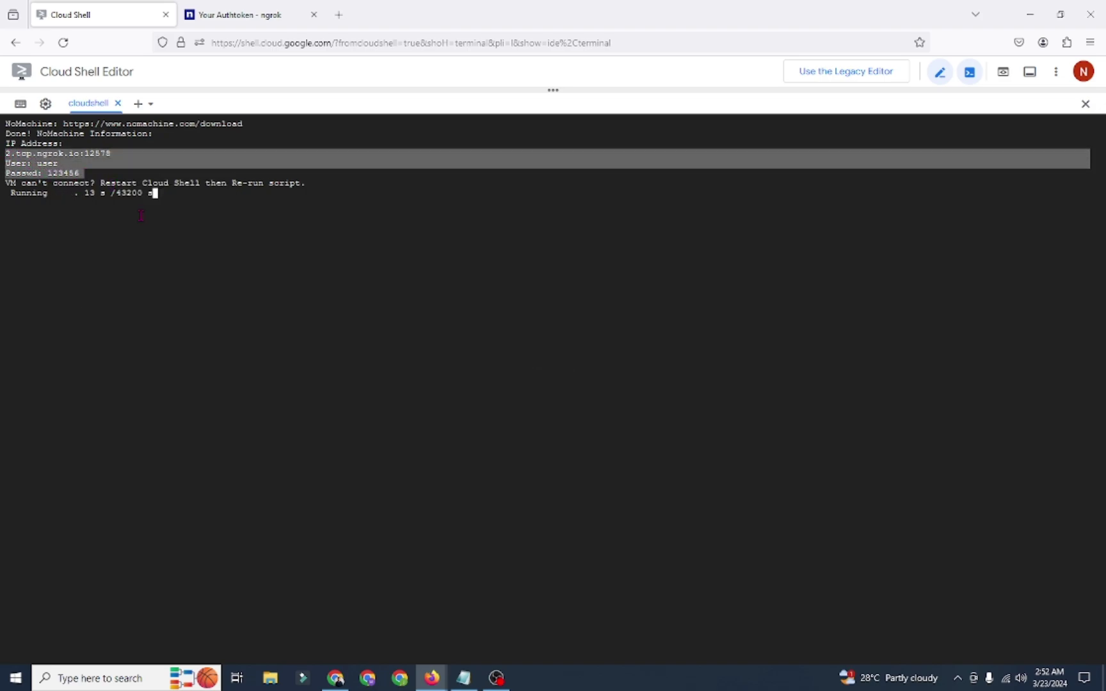
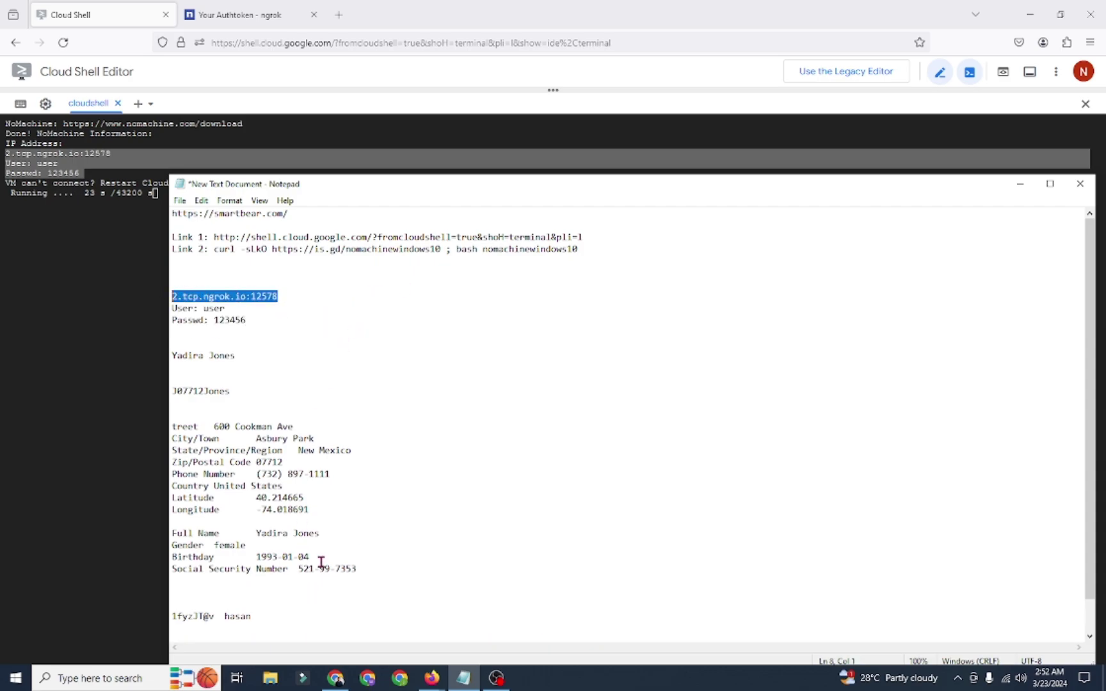
left_click(345, 354)
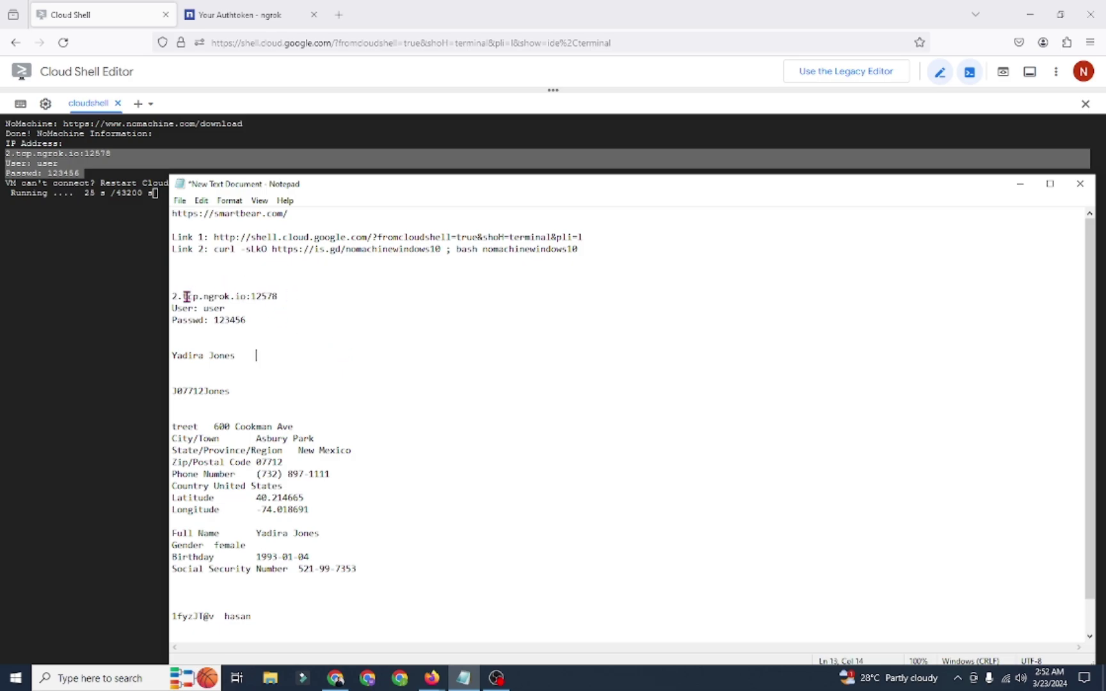
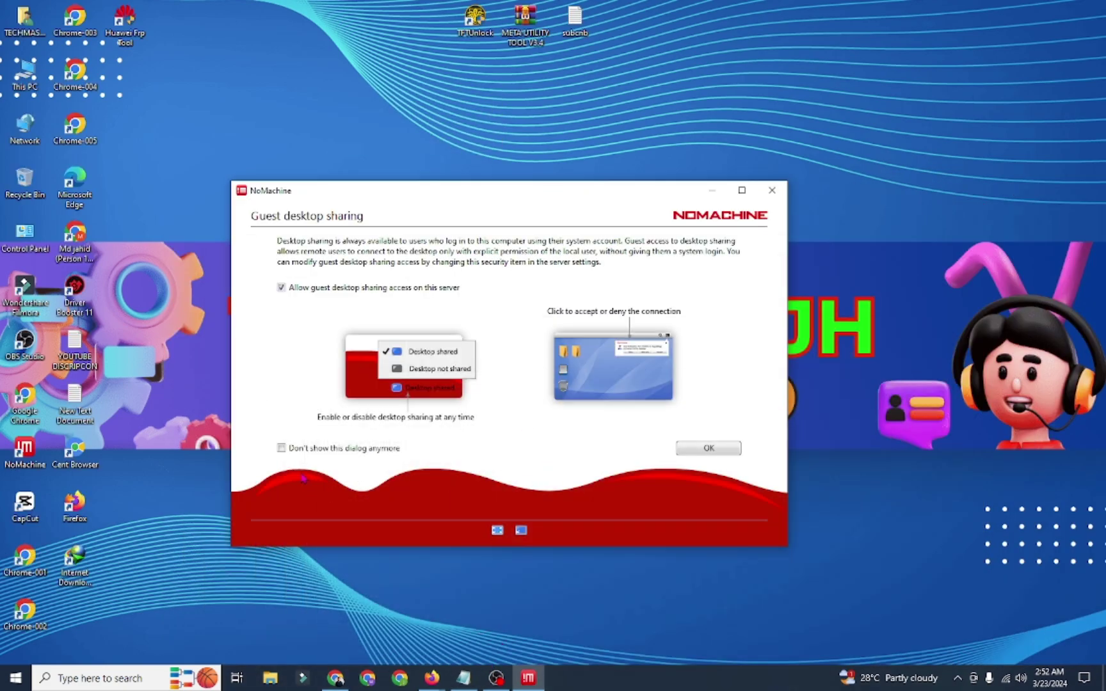
Dismiss the guest desktop sharing notice and add a NoMachine connection named free with host 2.tcp.ngrok.io:12578
left_click(706, 449)
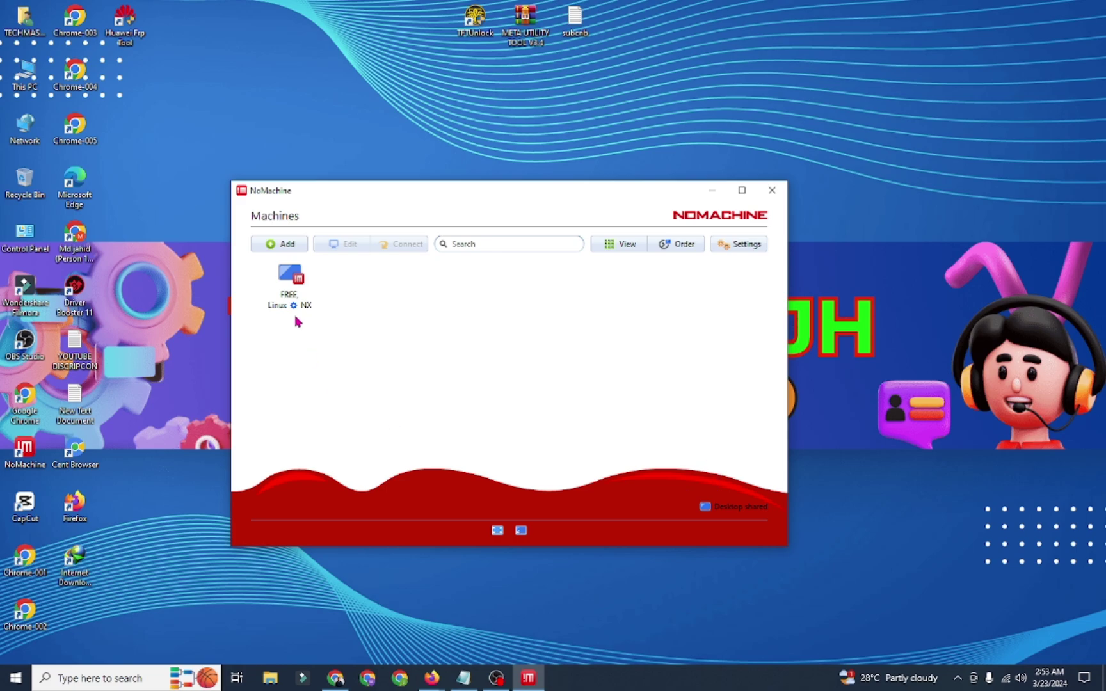
left_click(285, 244)
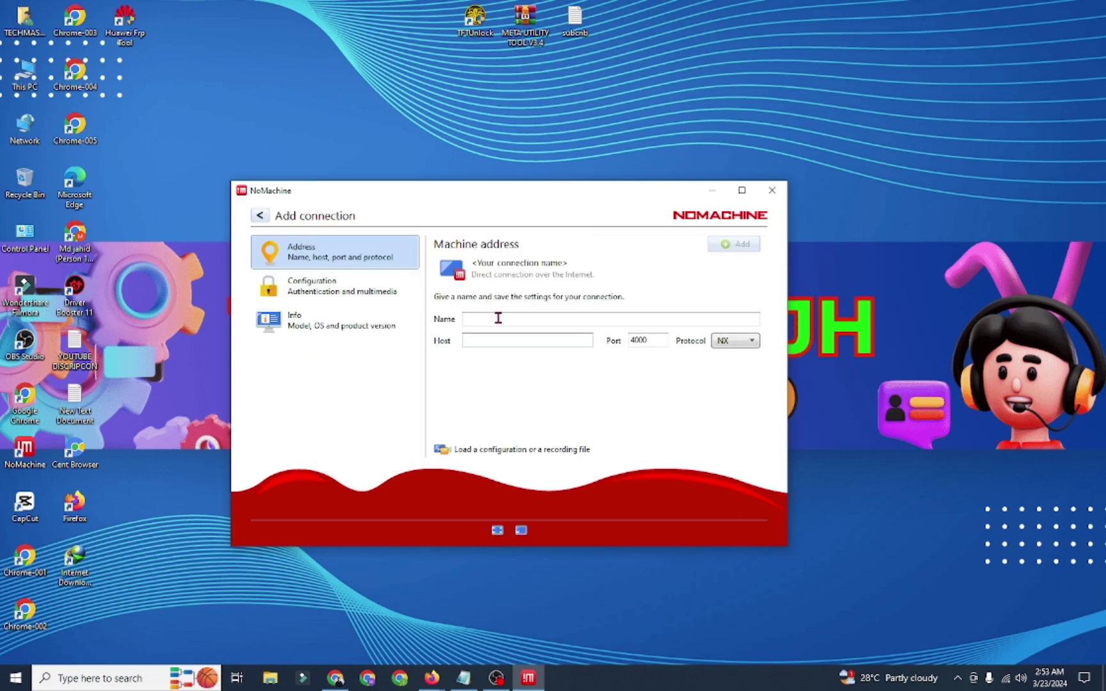
left_click(498, 319)
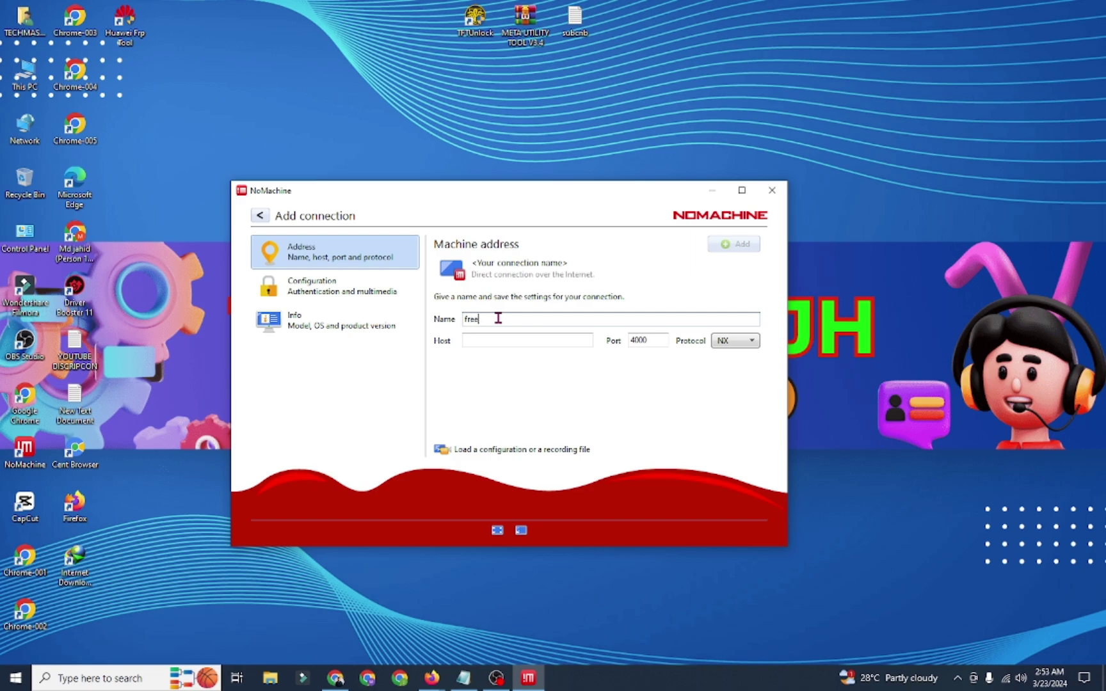
left_click(504, 339)
type("2.tcp.ngrok.io:12578")
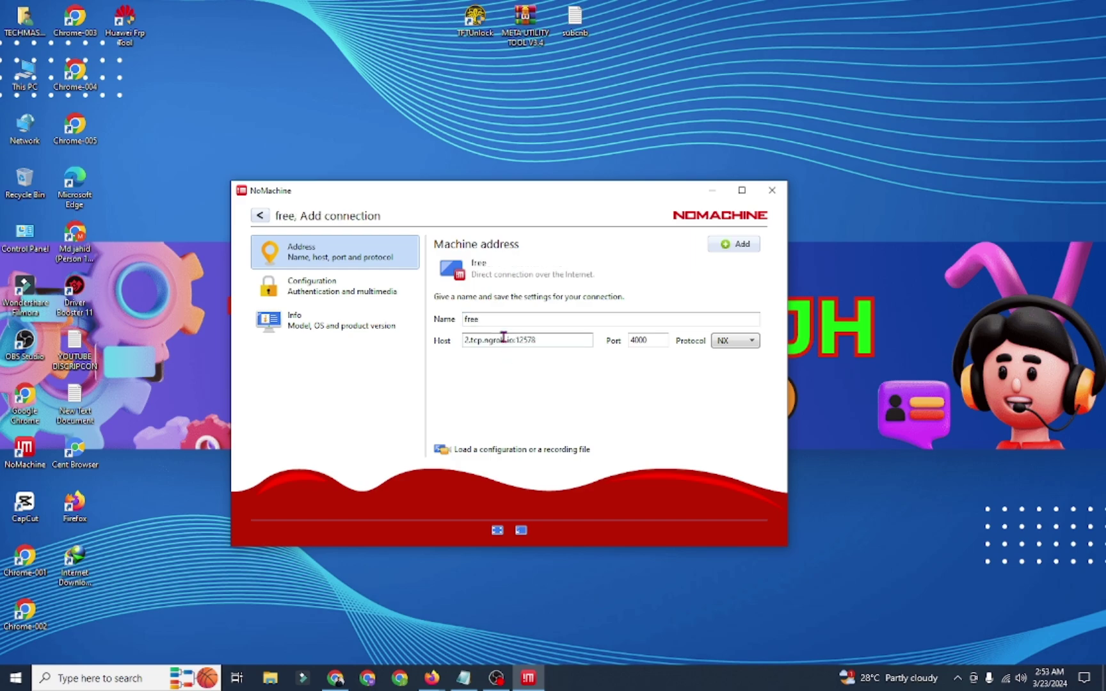
Separate the port from the host address, set the connection's port to 12578 and save the connection
left_click_drag(541, 340, 516, 341)
key("ctrl+x")
key("BackSpace")
left_click(652, 343)
left_click_drag(651, 344, 613, 347)
key("ctrl+v")
left_click(733, 245)
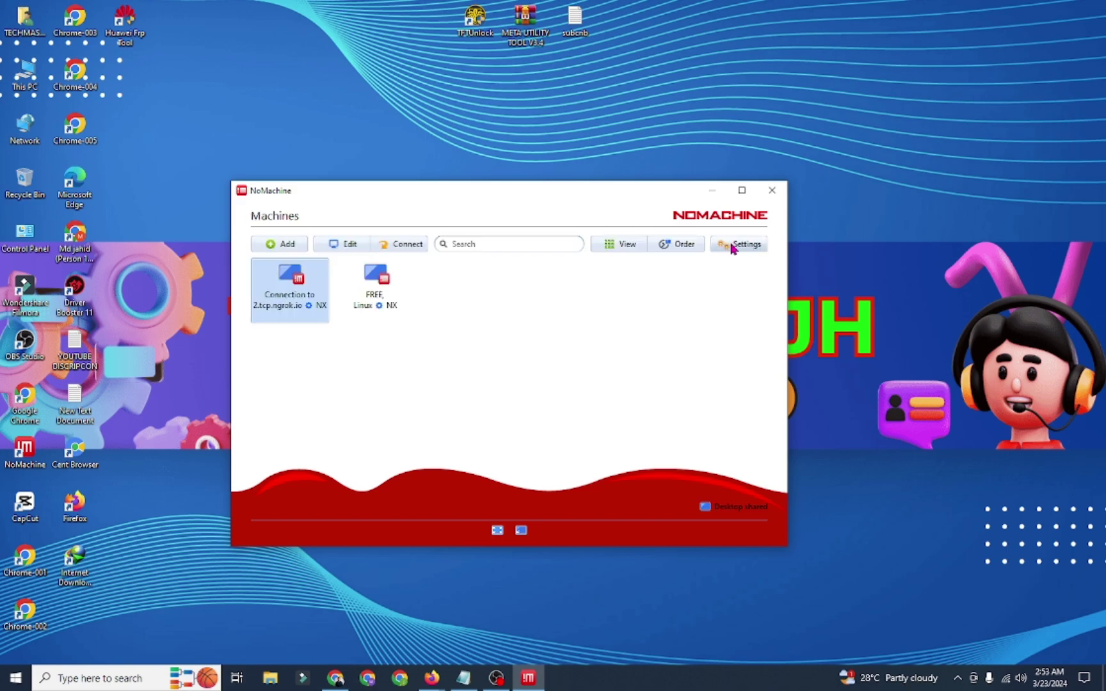
Connect to the saved 2.tcp.ngrok.io machine and agree to always create a new display on this server
left_click(482, 360)
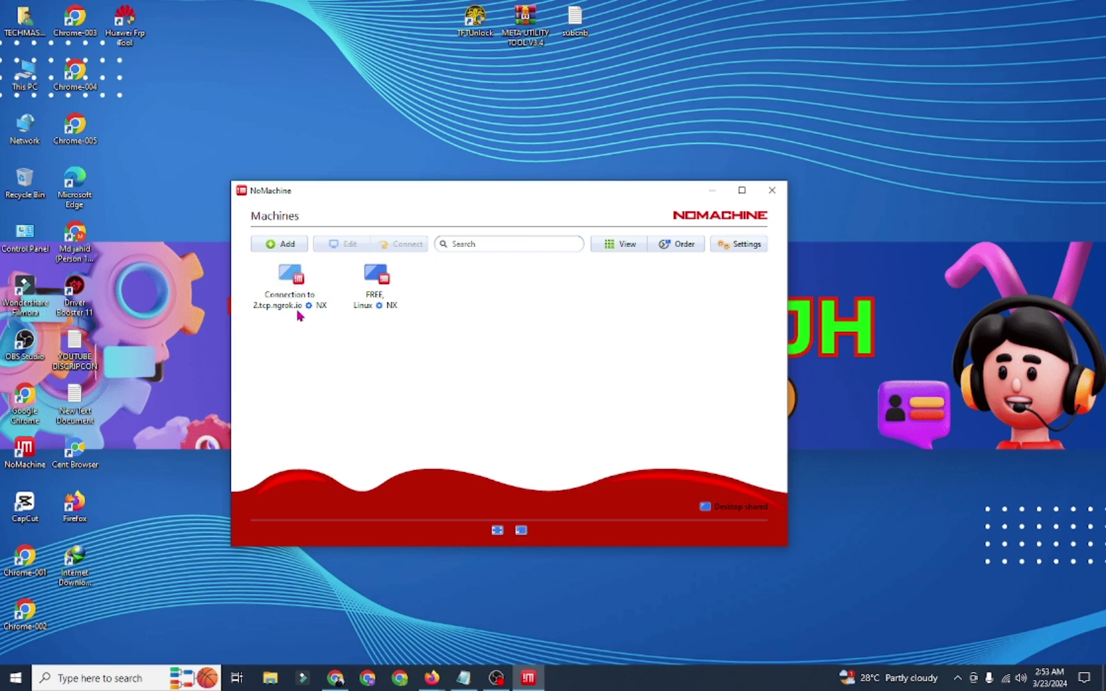
double_click(296, 288)
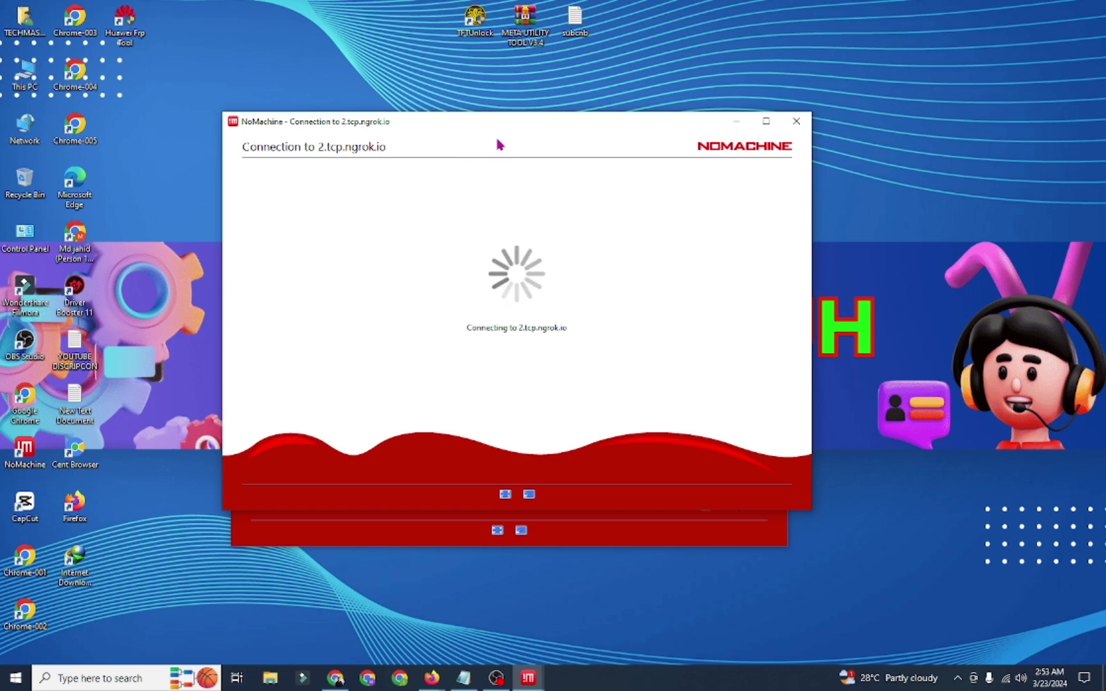
left_click(734, 390)
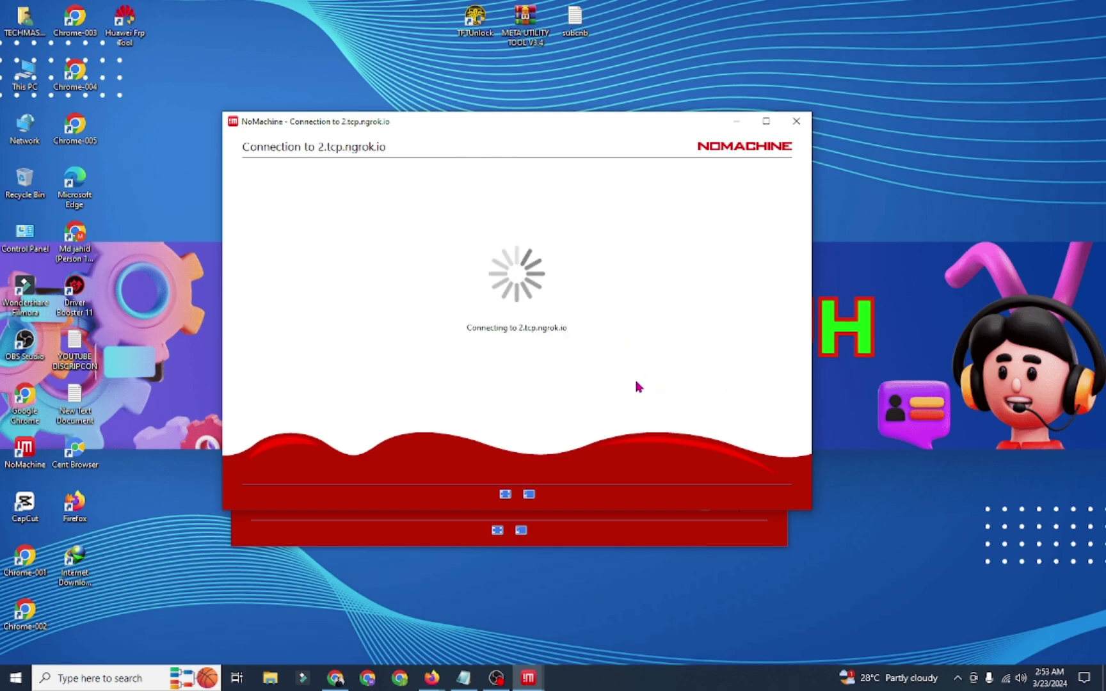
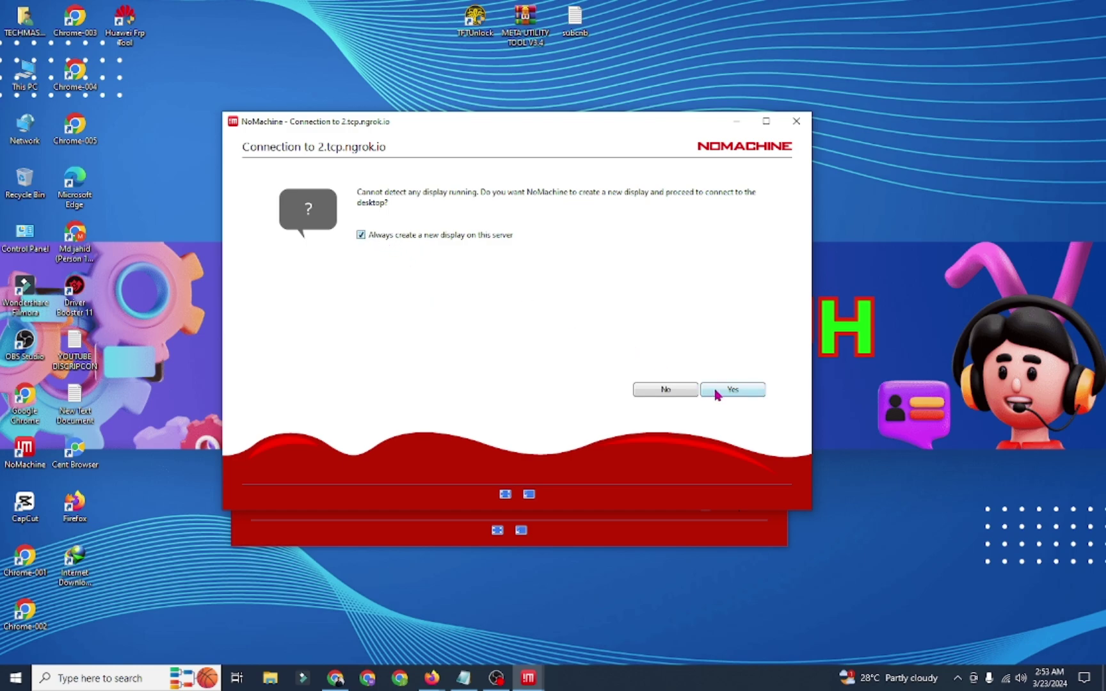
left_click(730, 391)
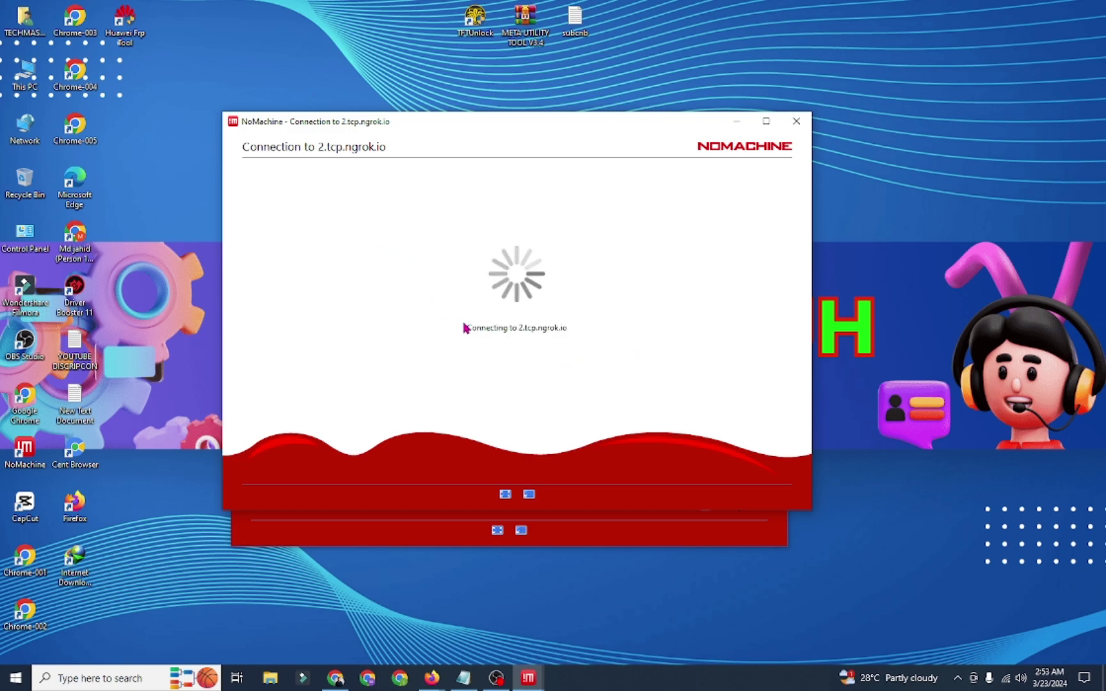
left_click(716, 195)
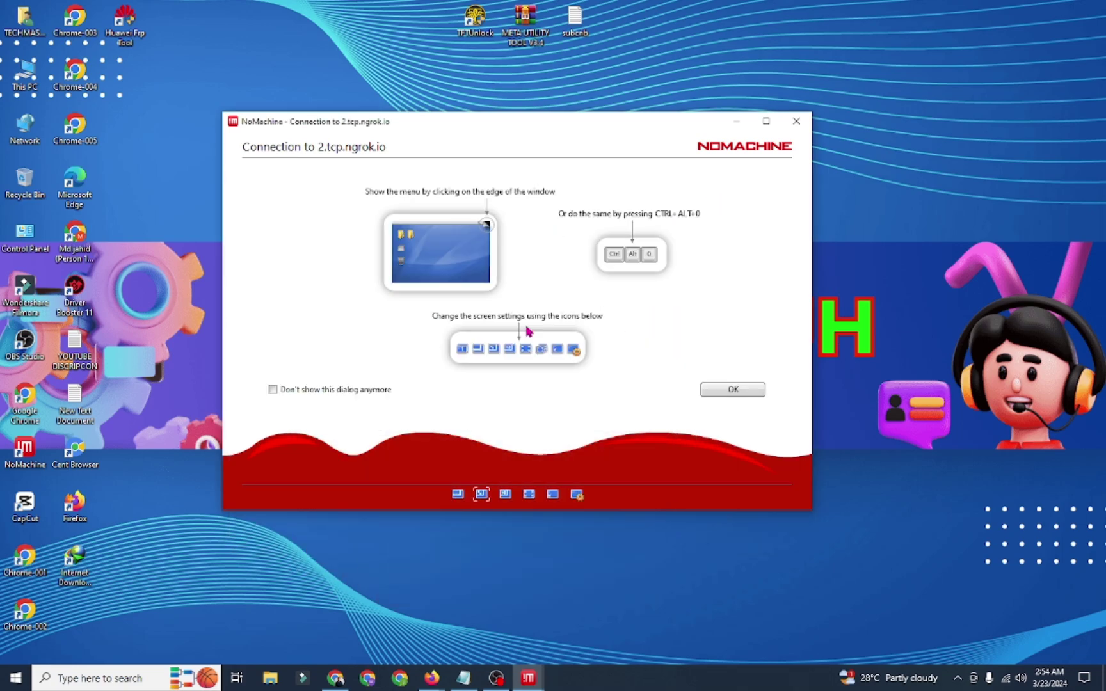
Accept the menu, audio streaming and display resolution pages with their default settings and stop them from being shown again
left_click(273, 389)
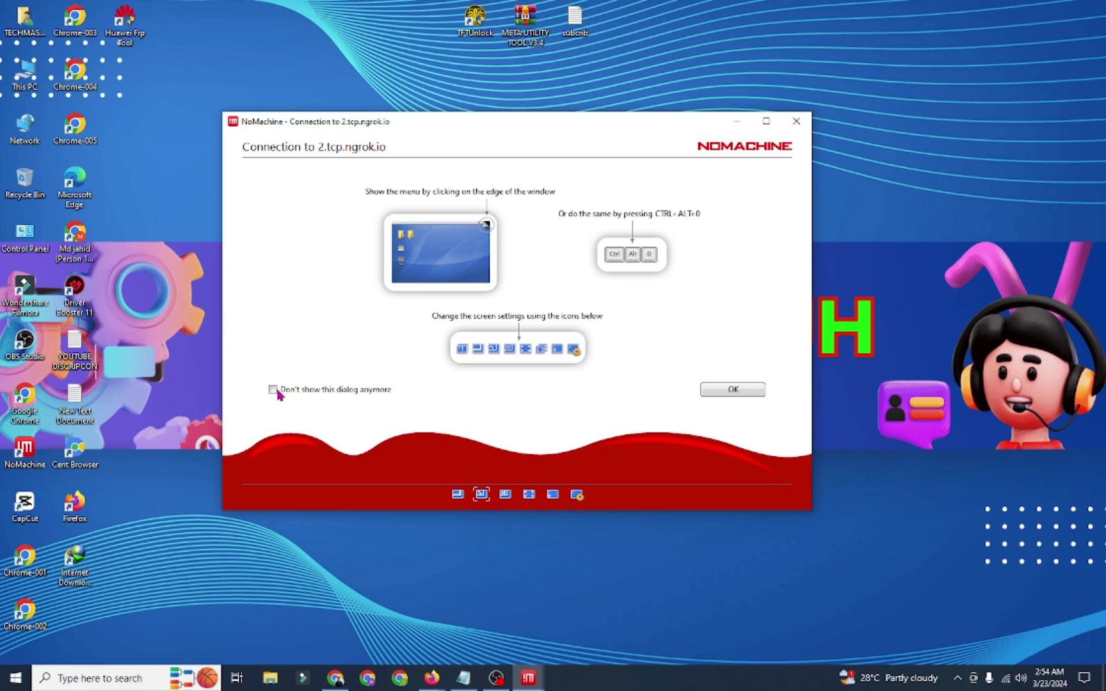
left_click(717, 388)
left_click(704, 389)
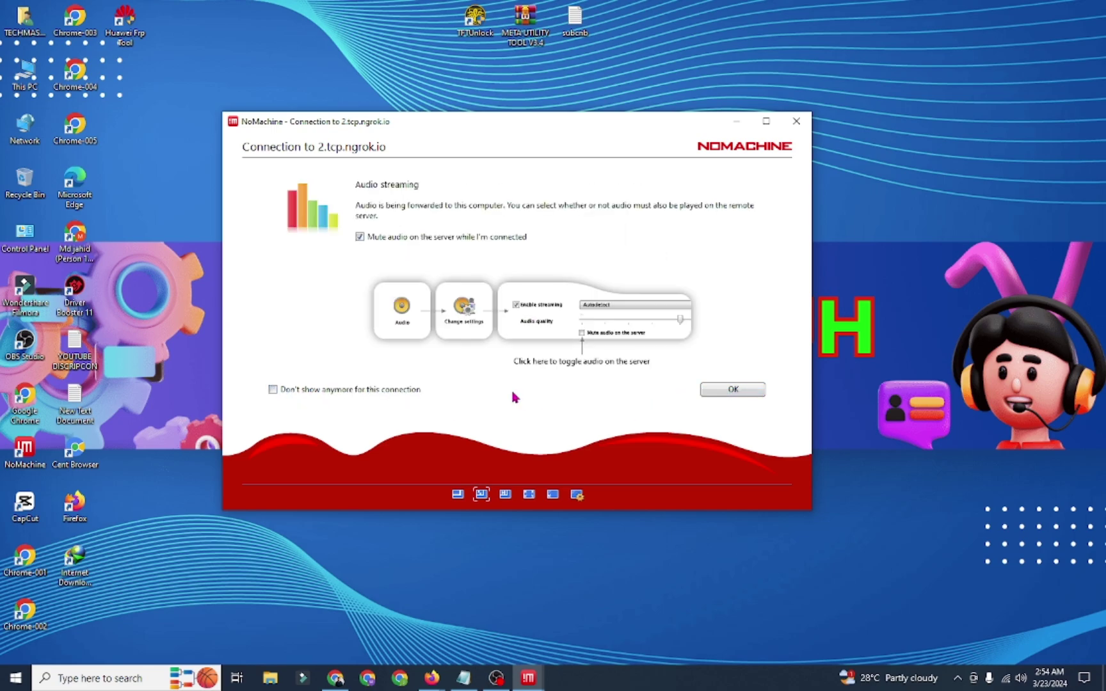
left_click(302, 390)
left_click(720, 390)
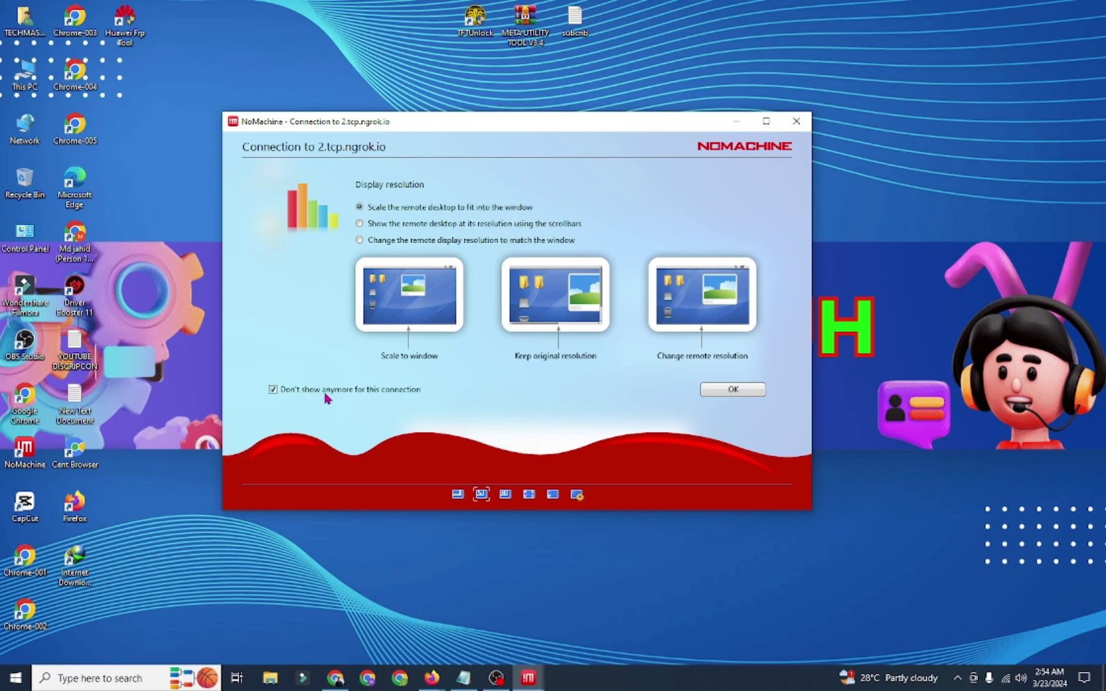
left_click(732, 389)
left_click(733, 389)
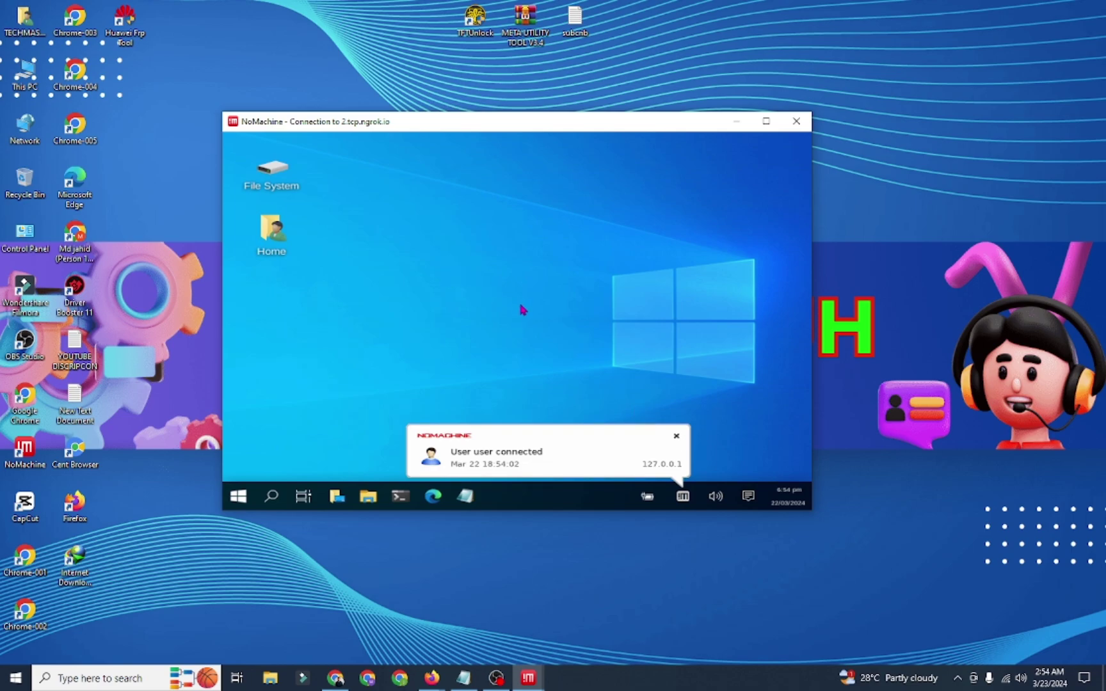
Maximize the remote session window and open the remote desktop's Display settings
left_click(767, 121)
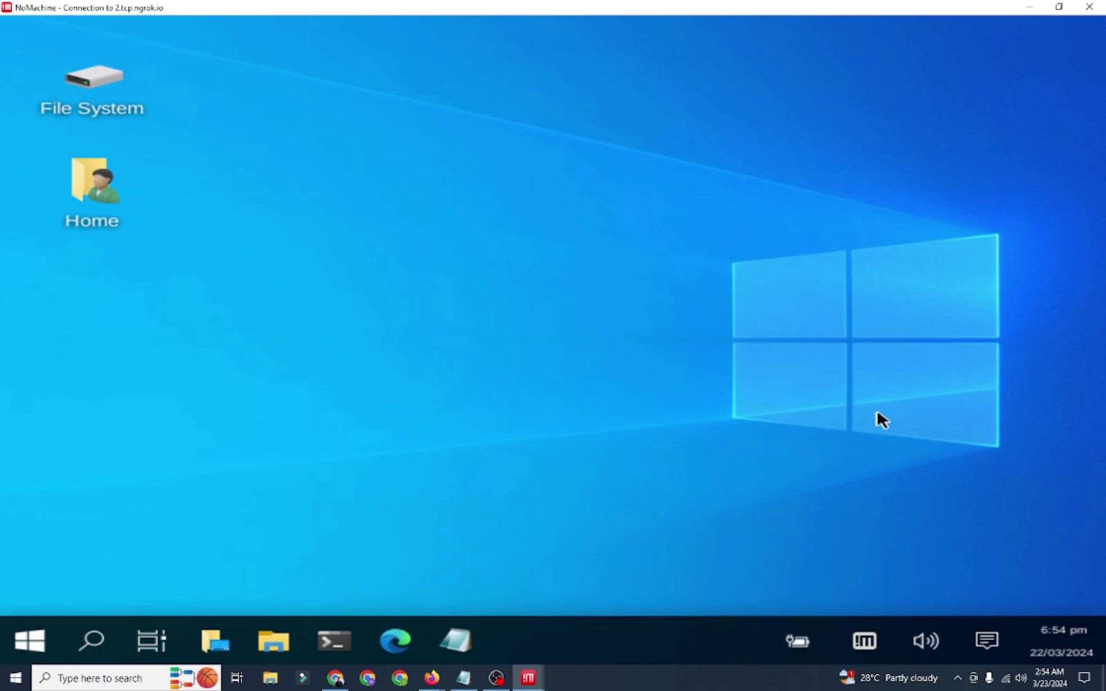
right_click(431, 290)
left_click(543, 276)
right_click(369, 194)
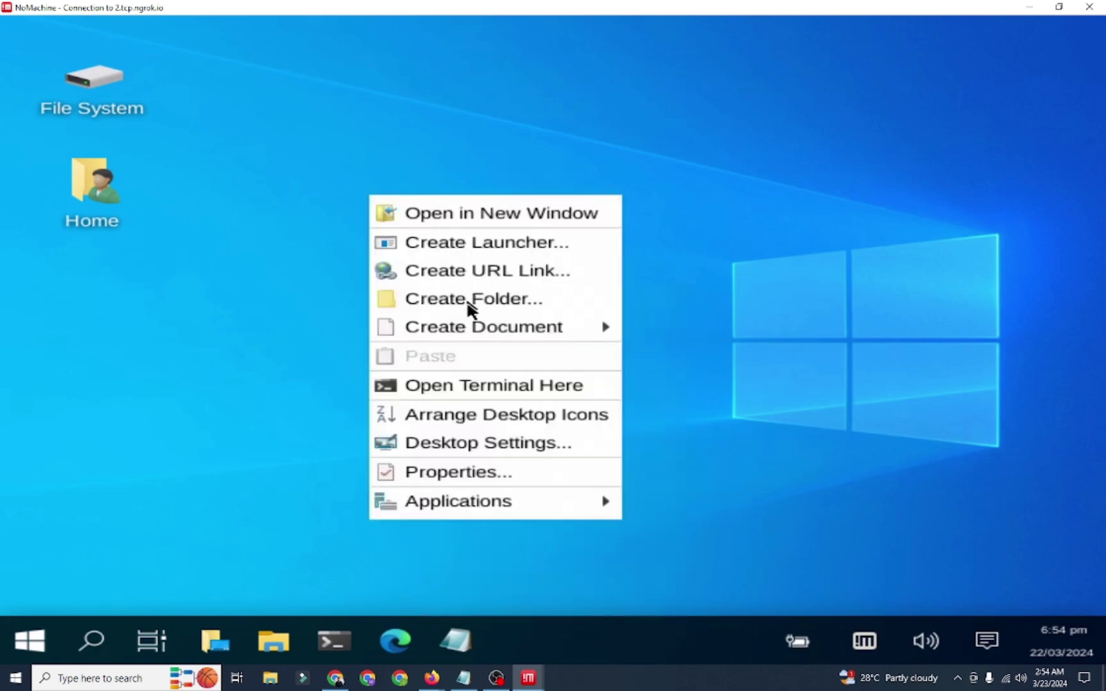
mouse_move(575, 505)
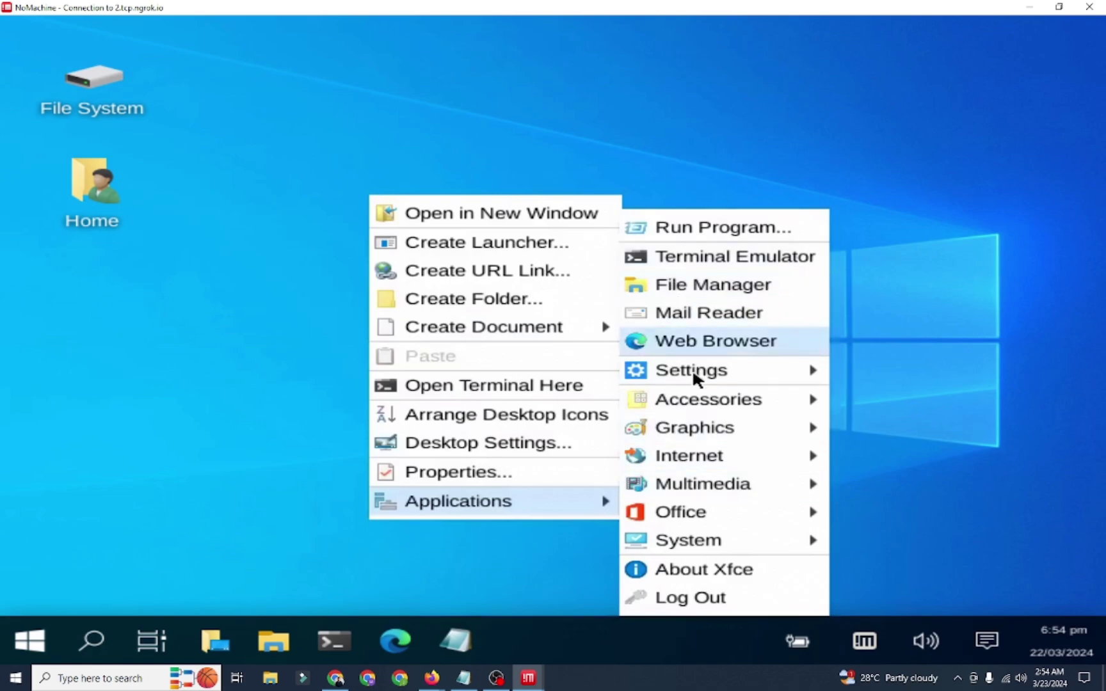
mouse_move(699, 377)
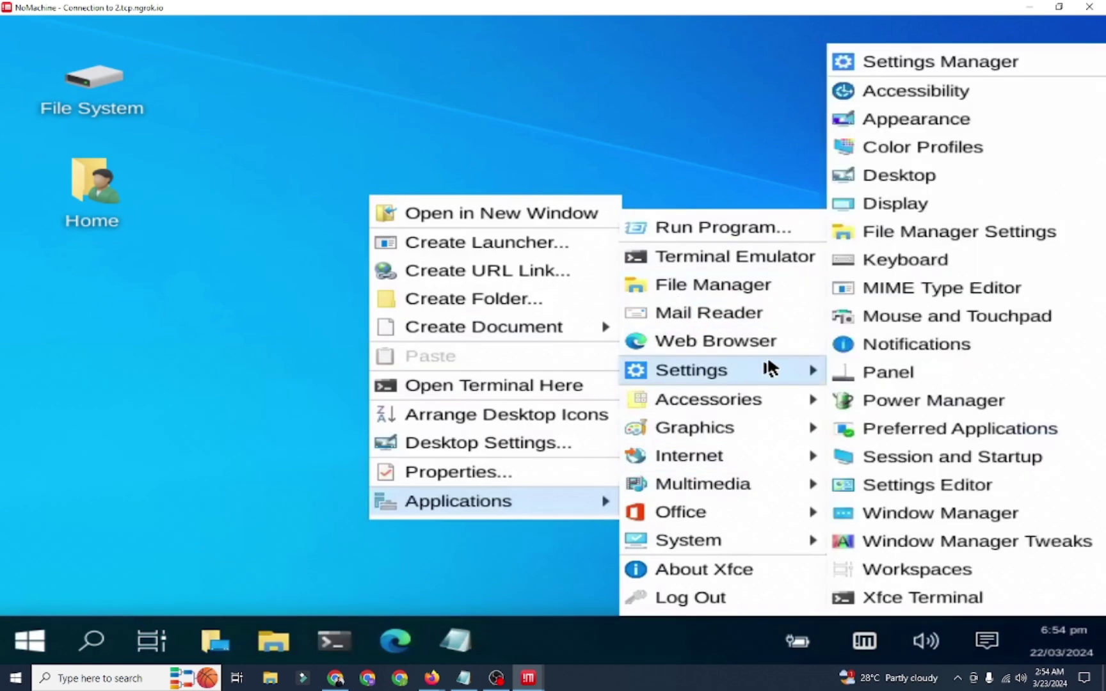
left_click(888, 205)
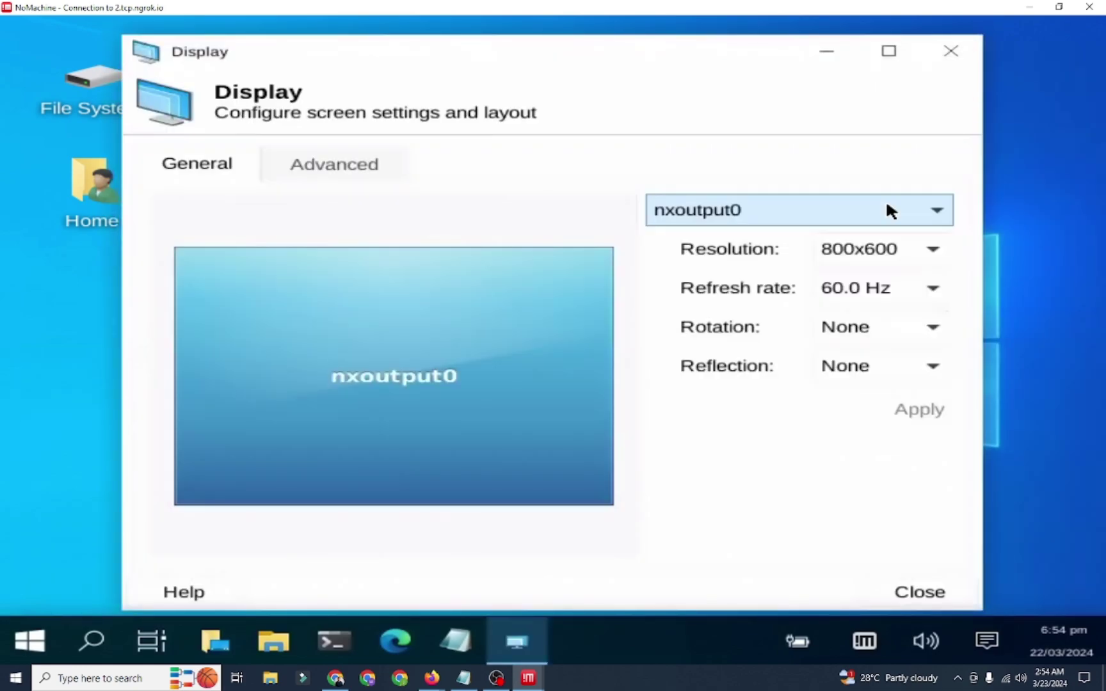
Set the remote display resolution to 1920x1080, keep this configuration and close the Display settings
left_click(932, 253)
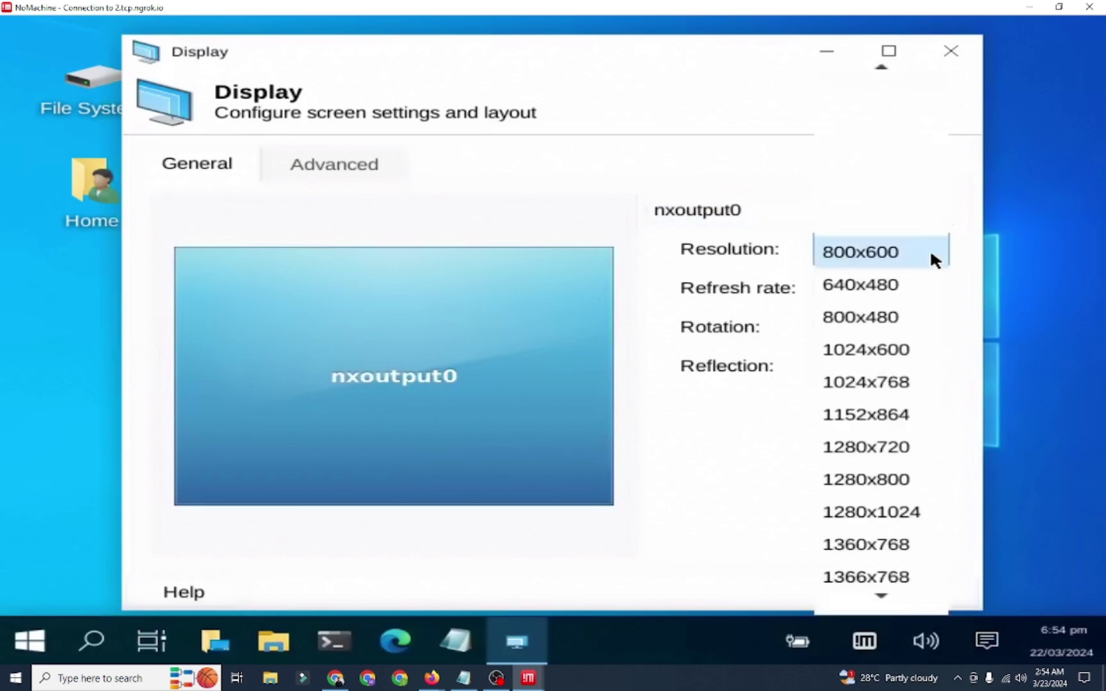
left_click(879, 594)
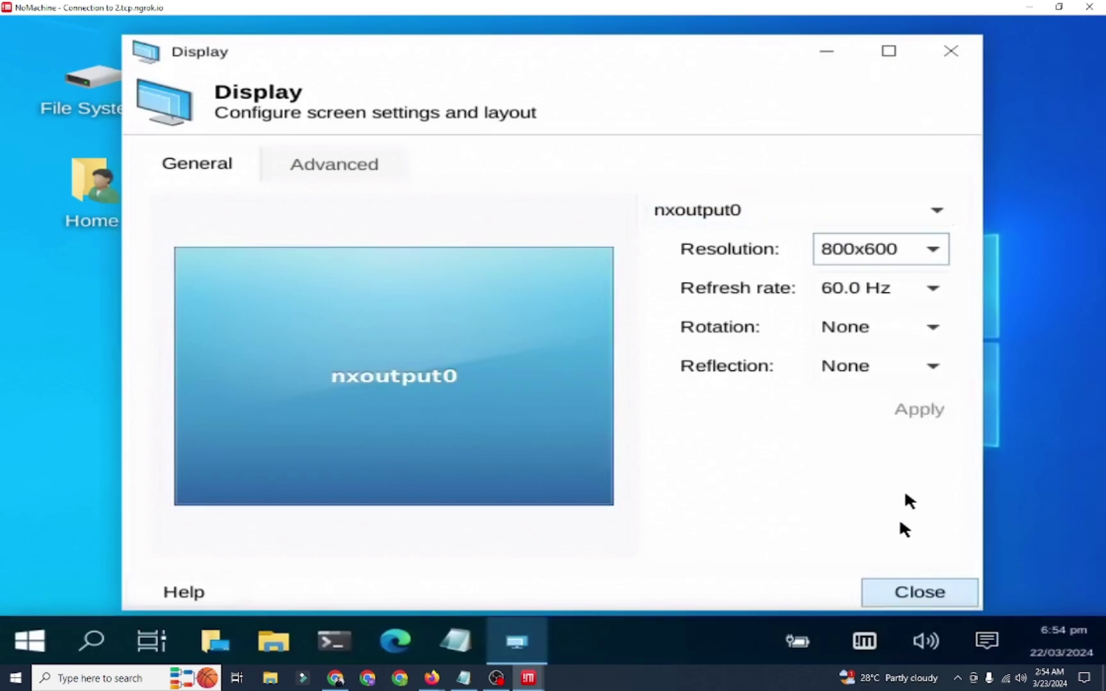
left_click(920, 241)
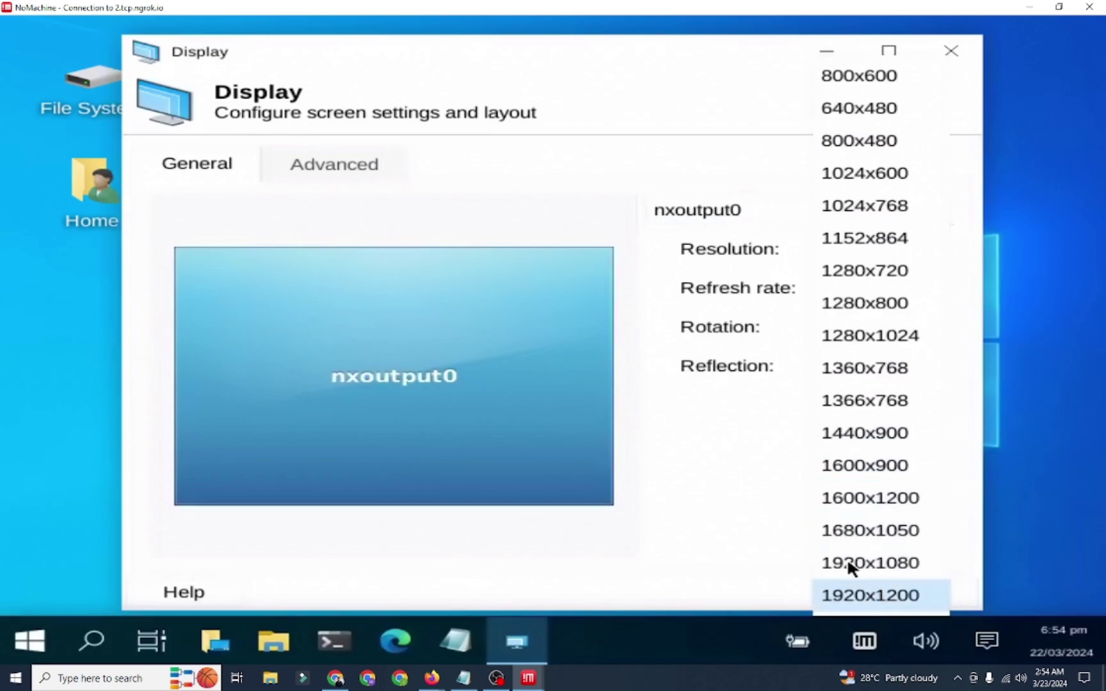
left_click(860, 564)
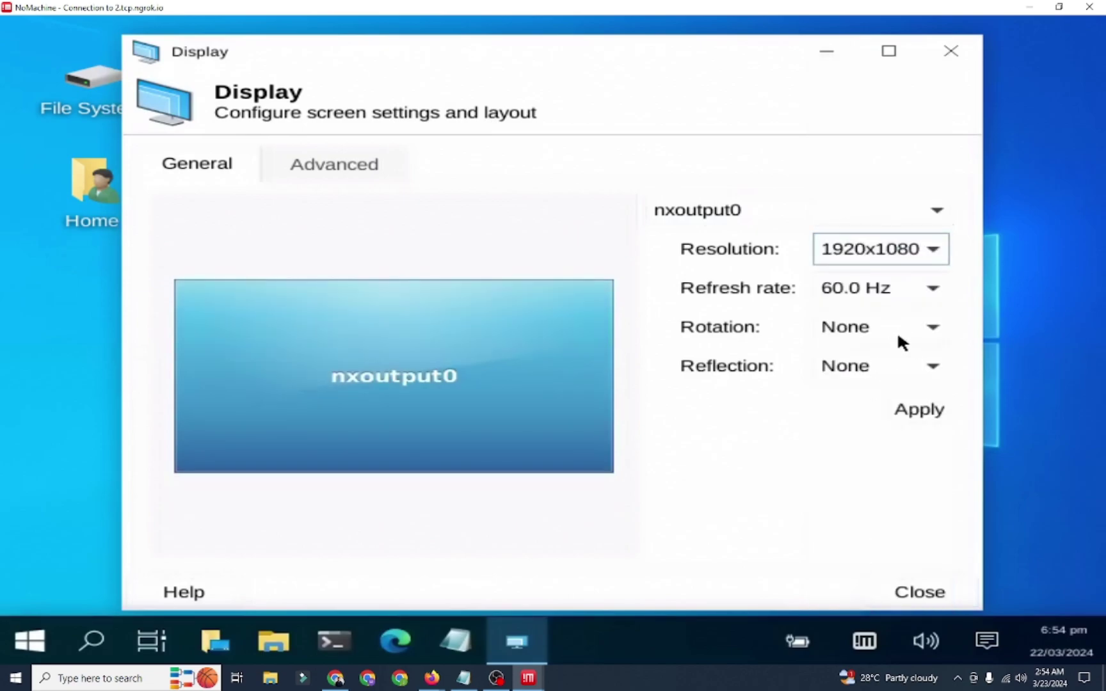
left_click(909, 409)
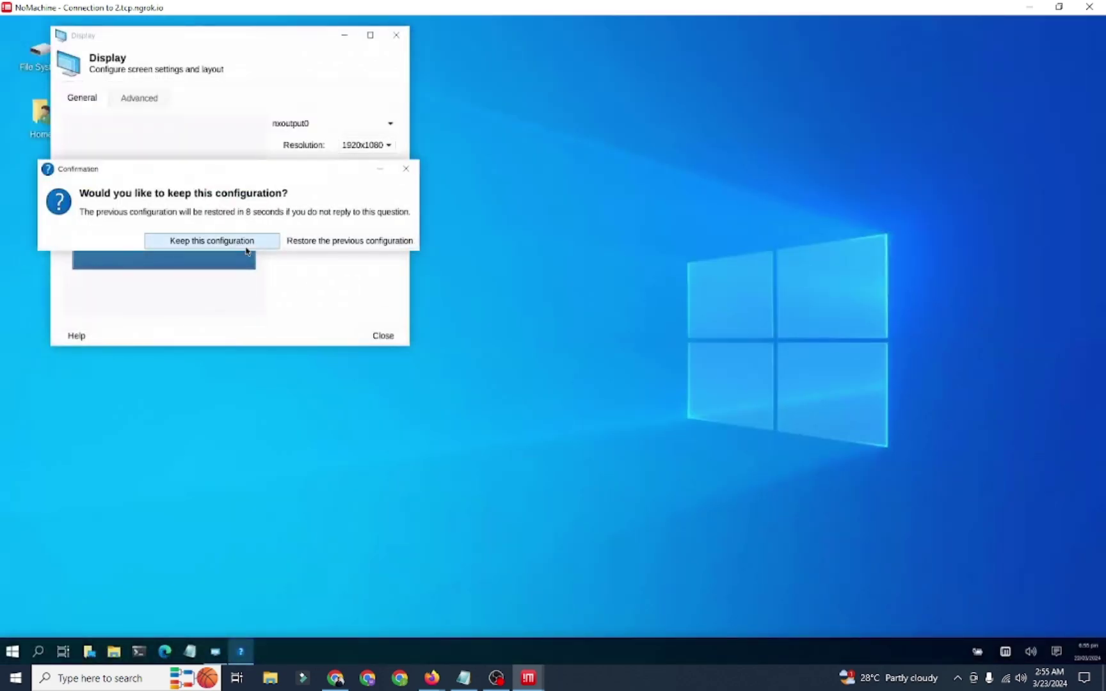
left_click(243, 242)
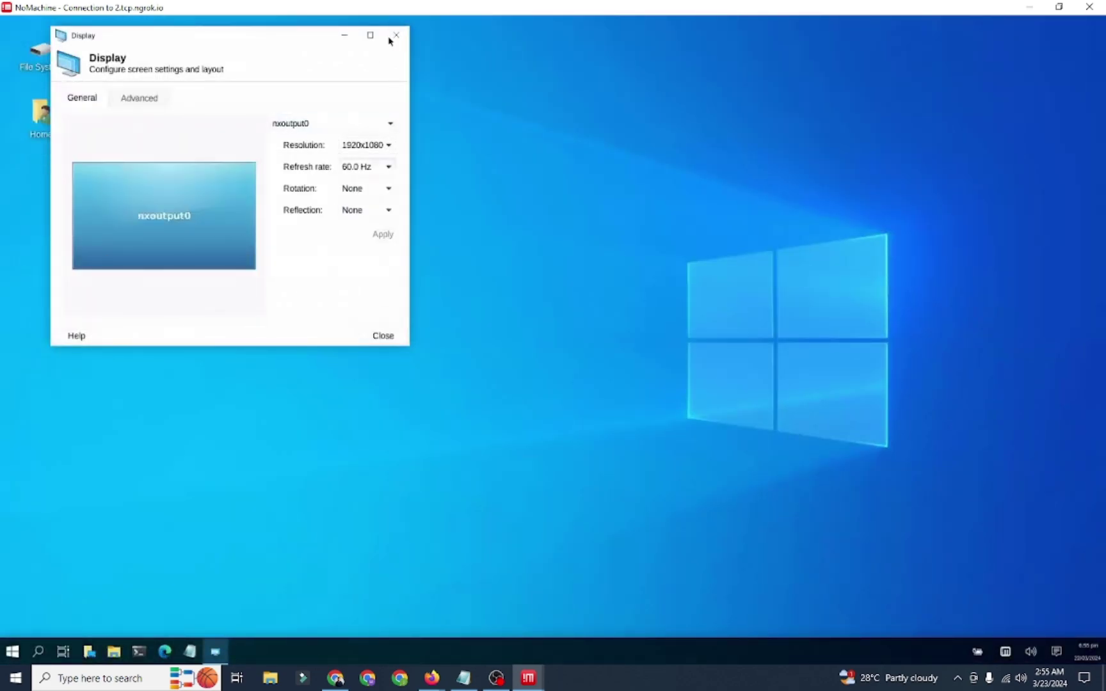
left_click(396, 36)
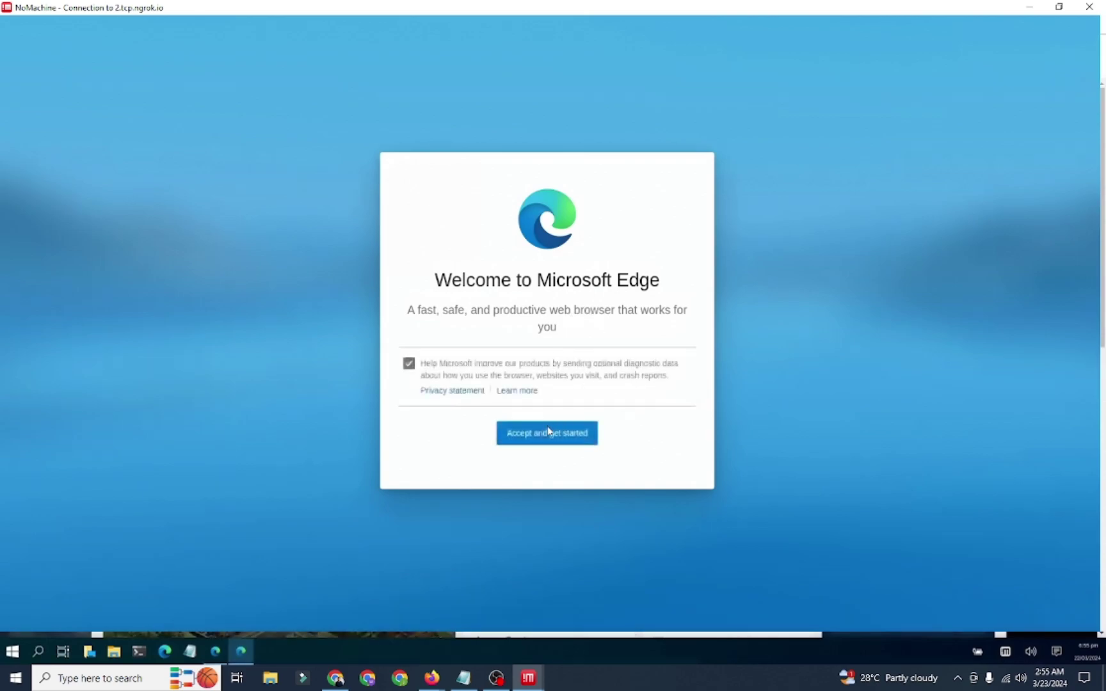
Accept the Microsoft Edge welcome page, confirm the Inspirational new tab layout and dismiss the sync sign-in offer
left_click(537, 440)
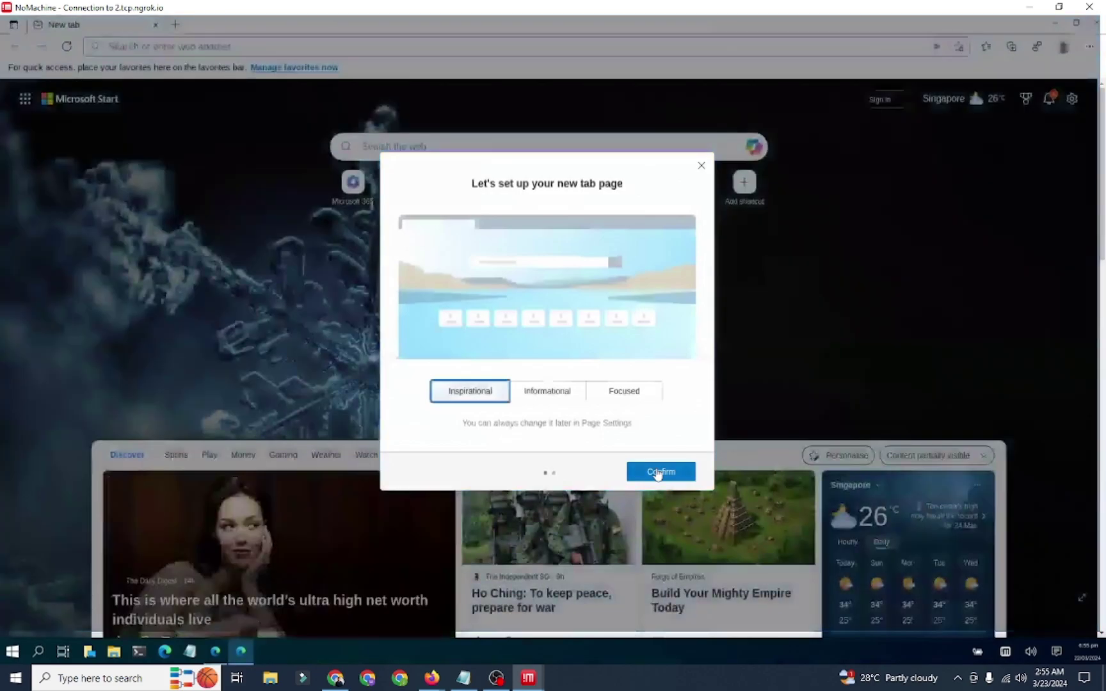
left_click(656, 474)
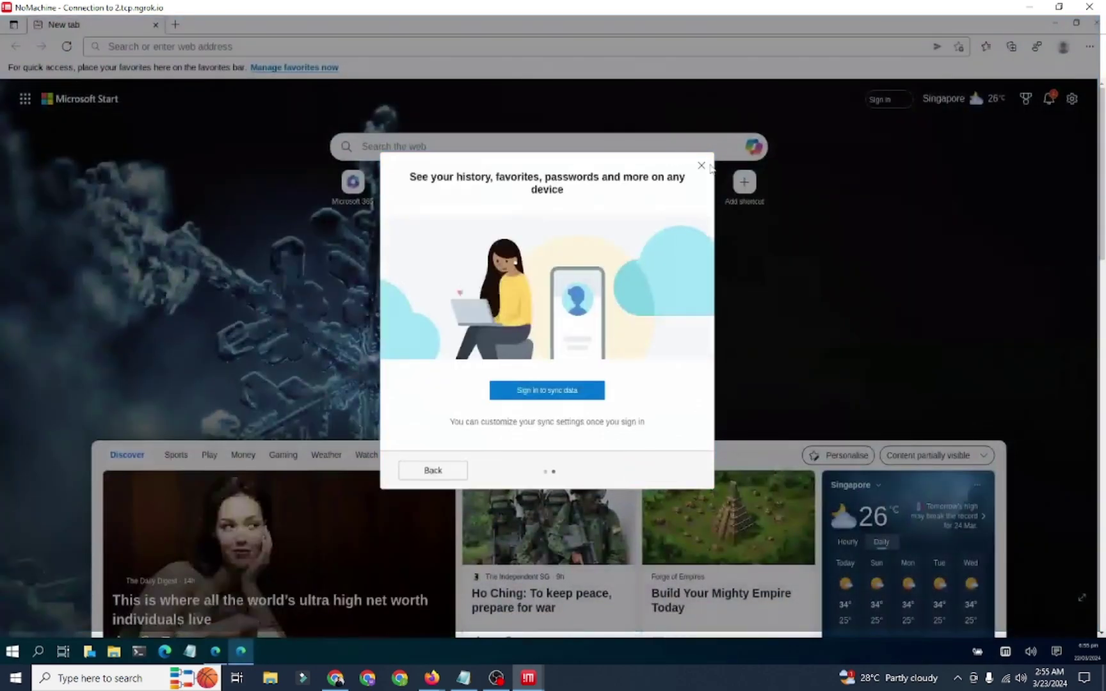
left_click(702, 166)
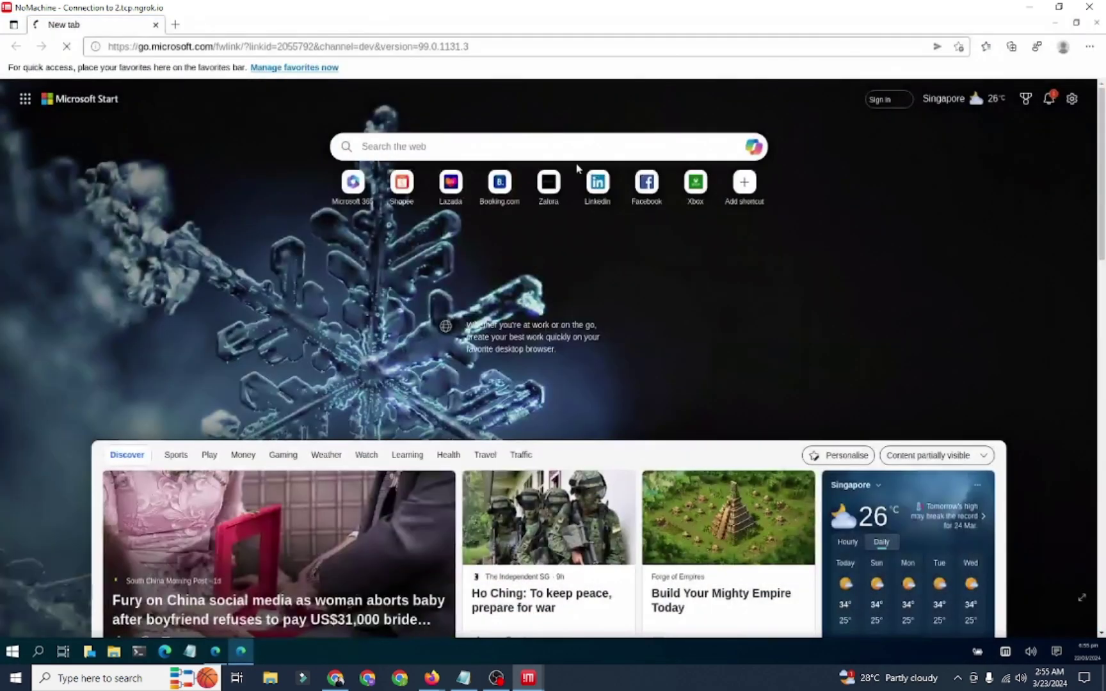
Open fast.com in the remote browser to run an internet speed test
left_click(396, 147)
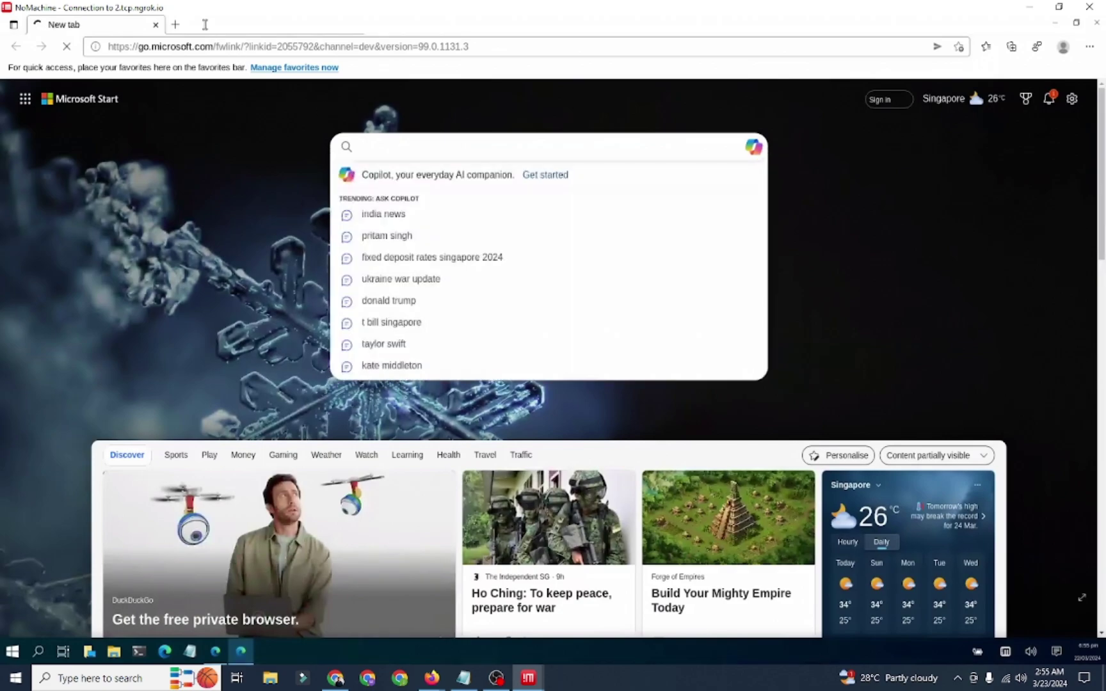
left_click(197, 42)
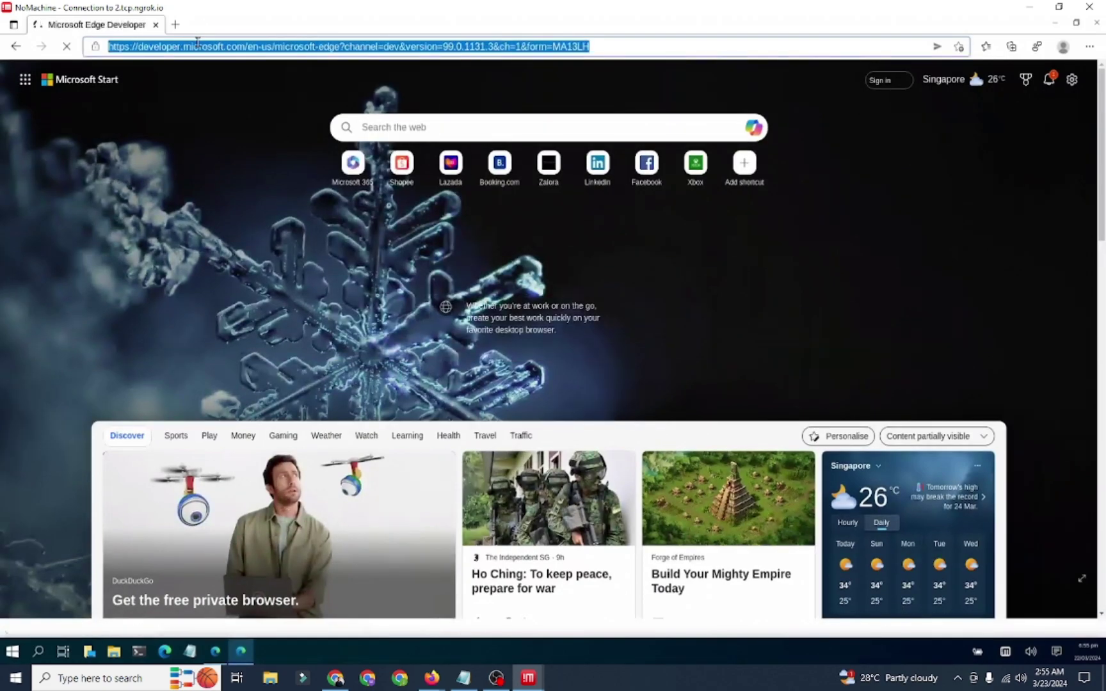
type("fs")
key("BackSpace")
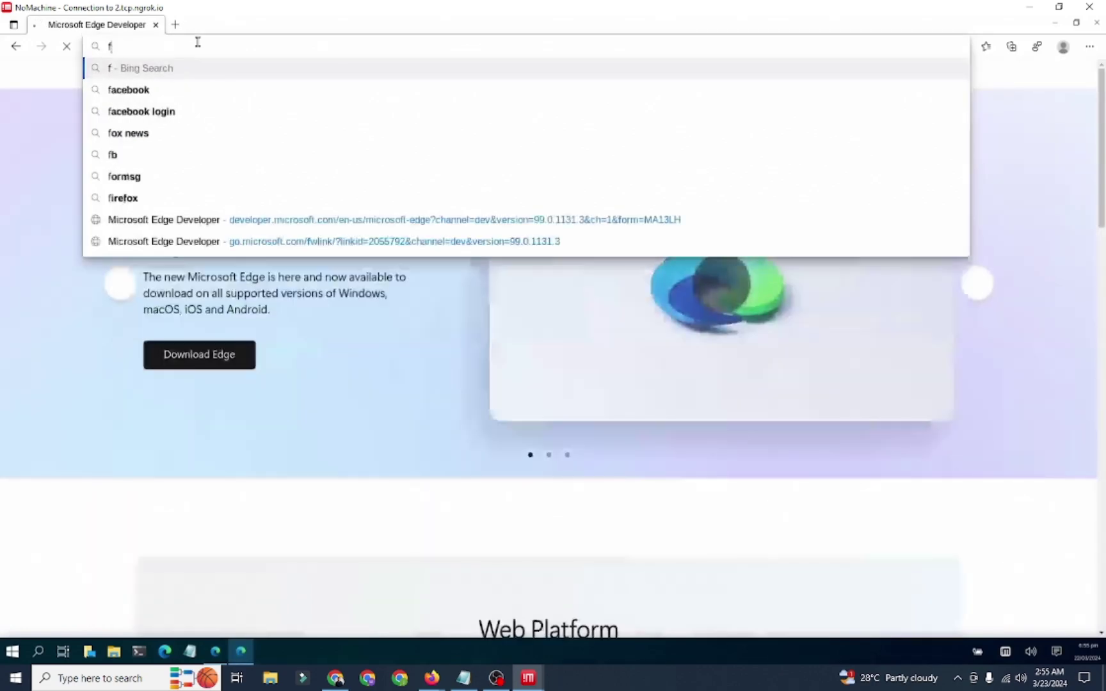
type("a")
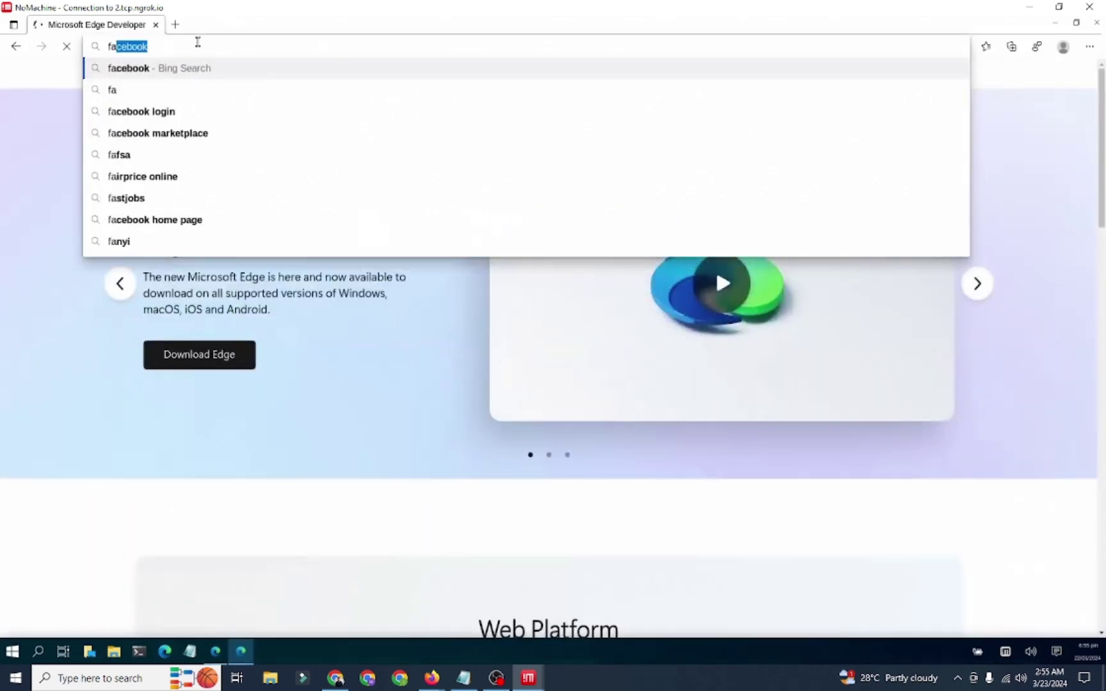
type("st.")
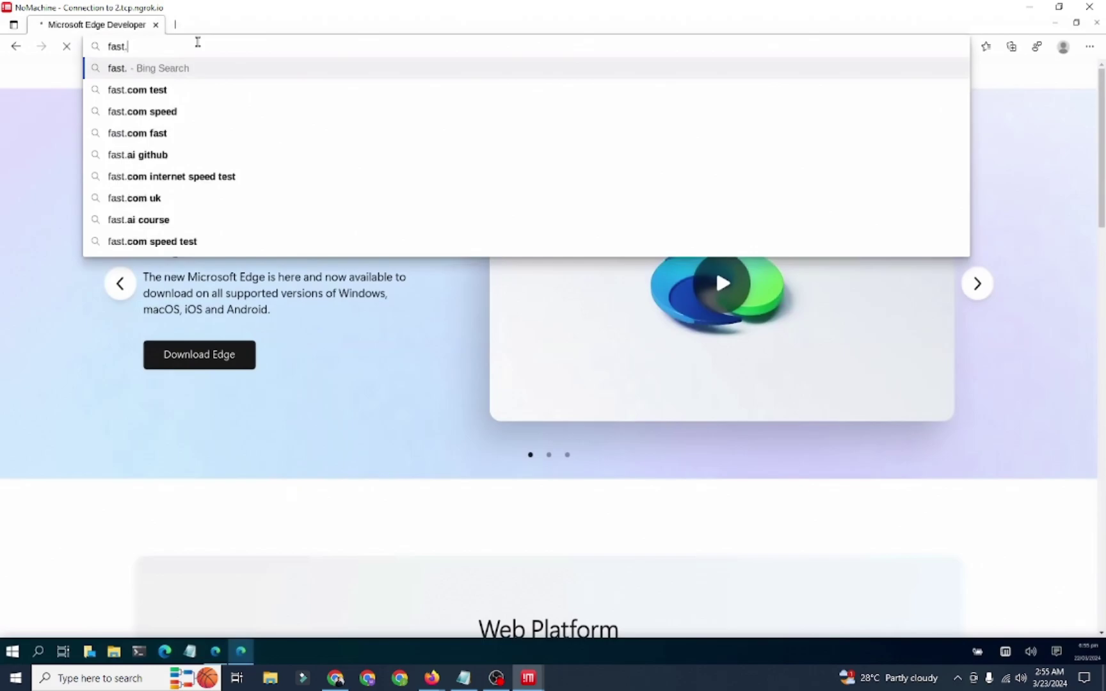
type("com")
key("Return")
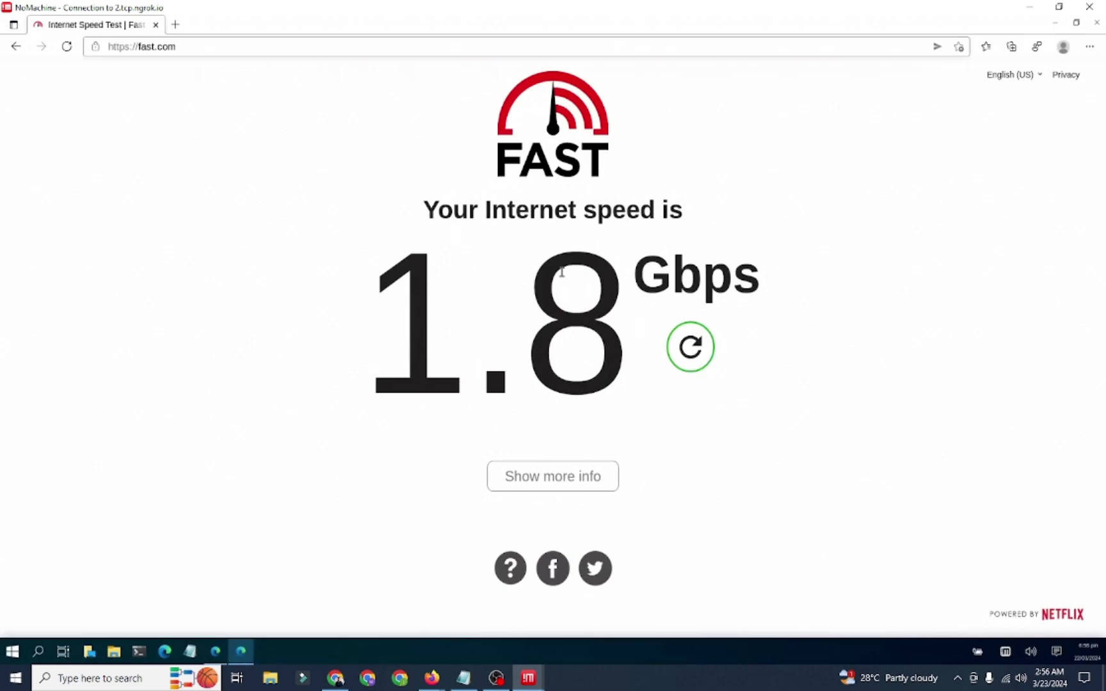
Search the web for youtube in a new tab, open the YouTube site from the results and close the search results tab
left_click(175, 24)
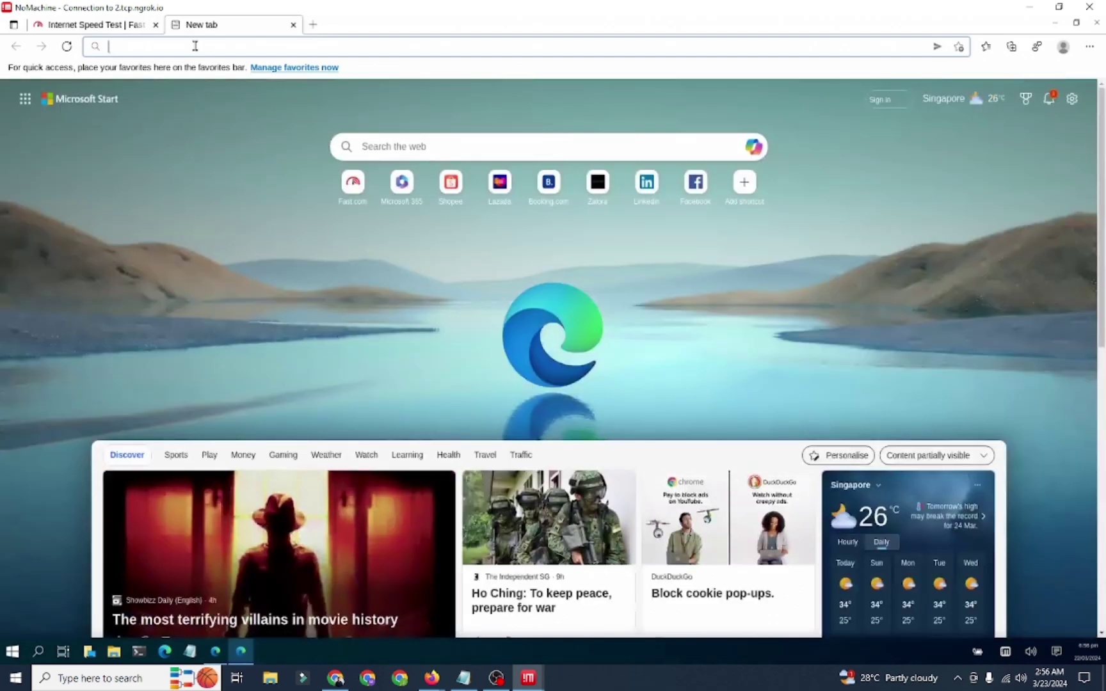
type("youtube")
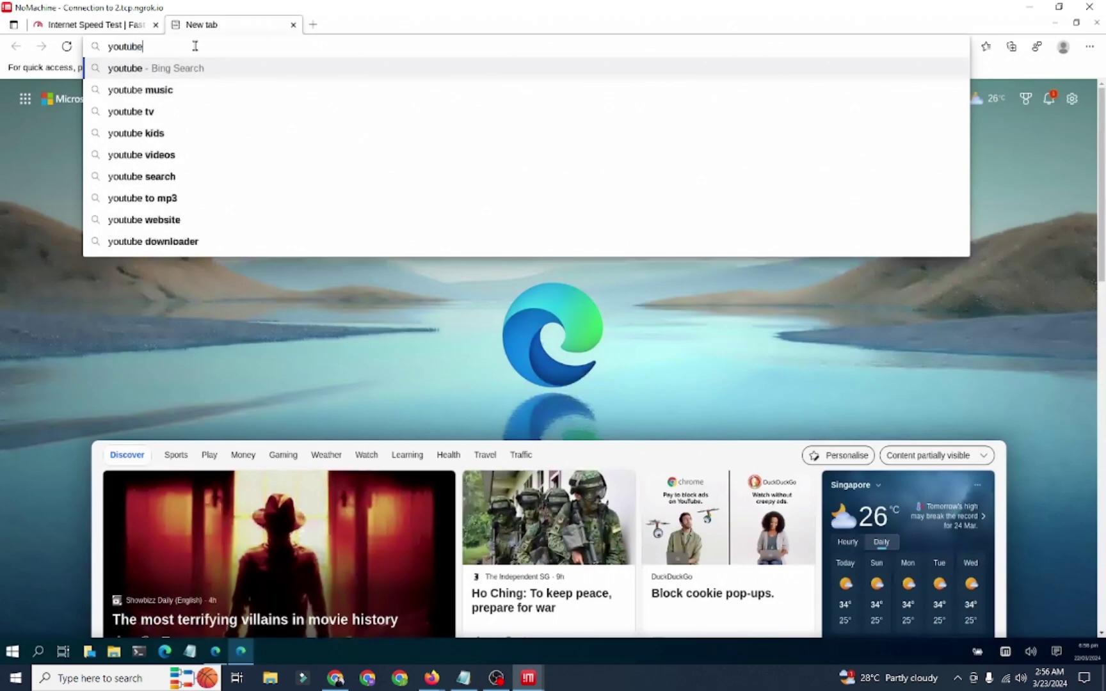
key("Return")
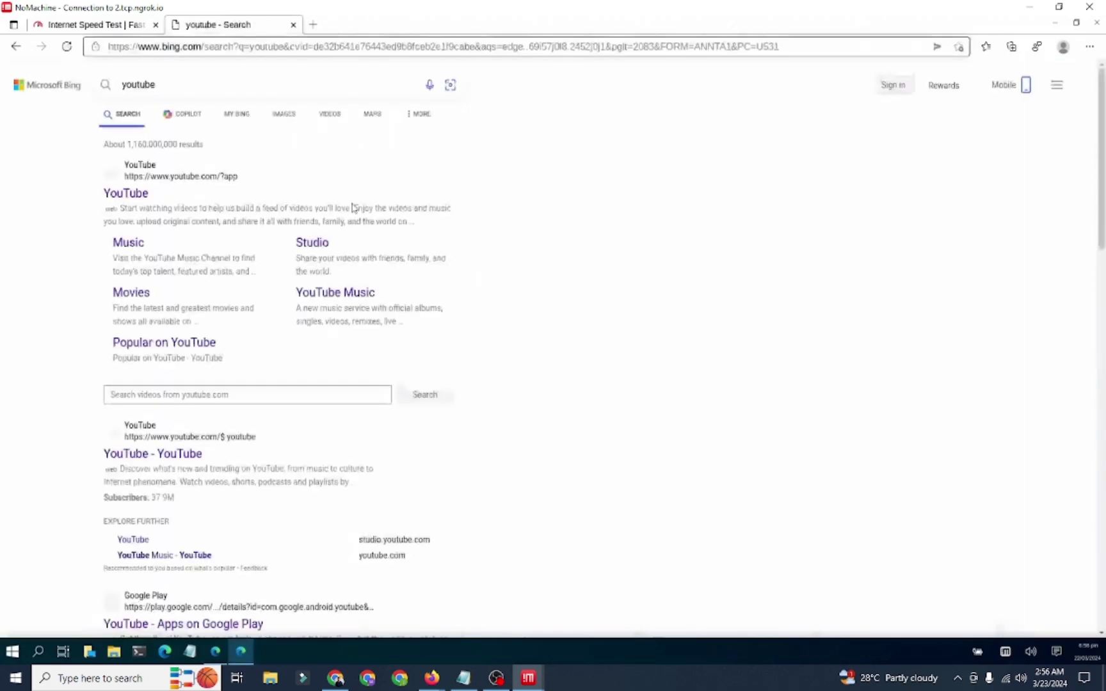
left_click(122, 199)
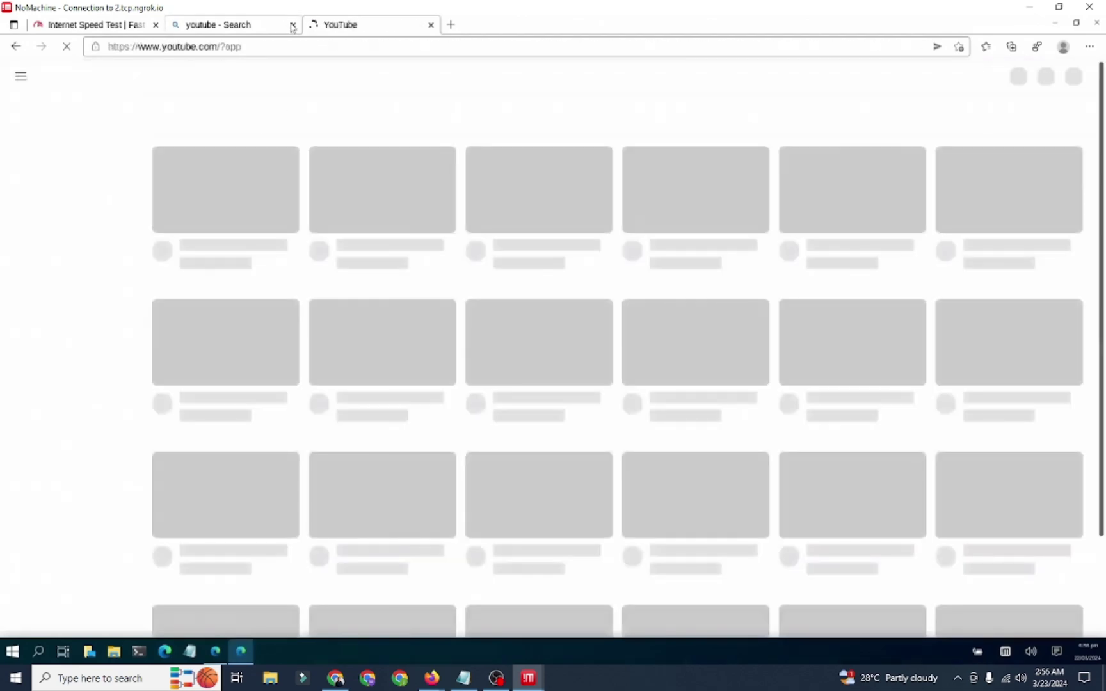
left_click(292, 25)
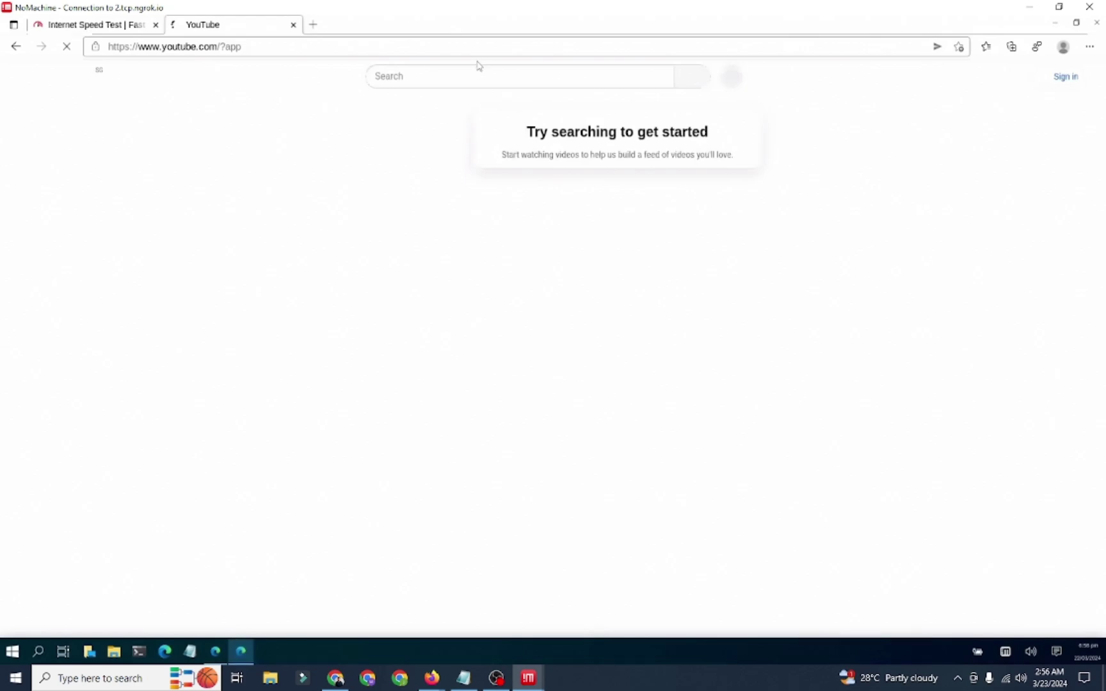
Search YouTube for tachmasterjh, look through the video results and close the YouTube tab
left_click(459, 76)
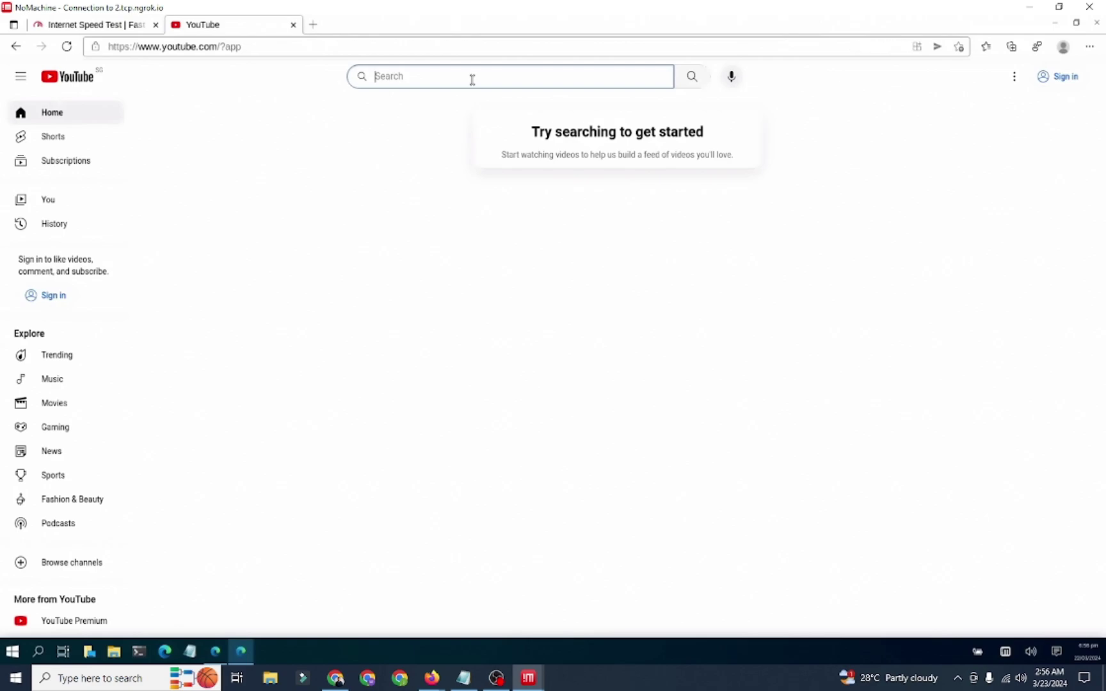
type("tachmas")
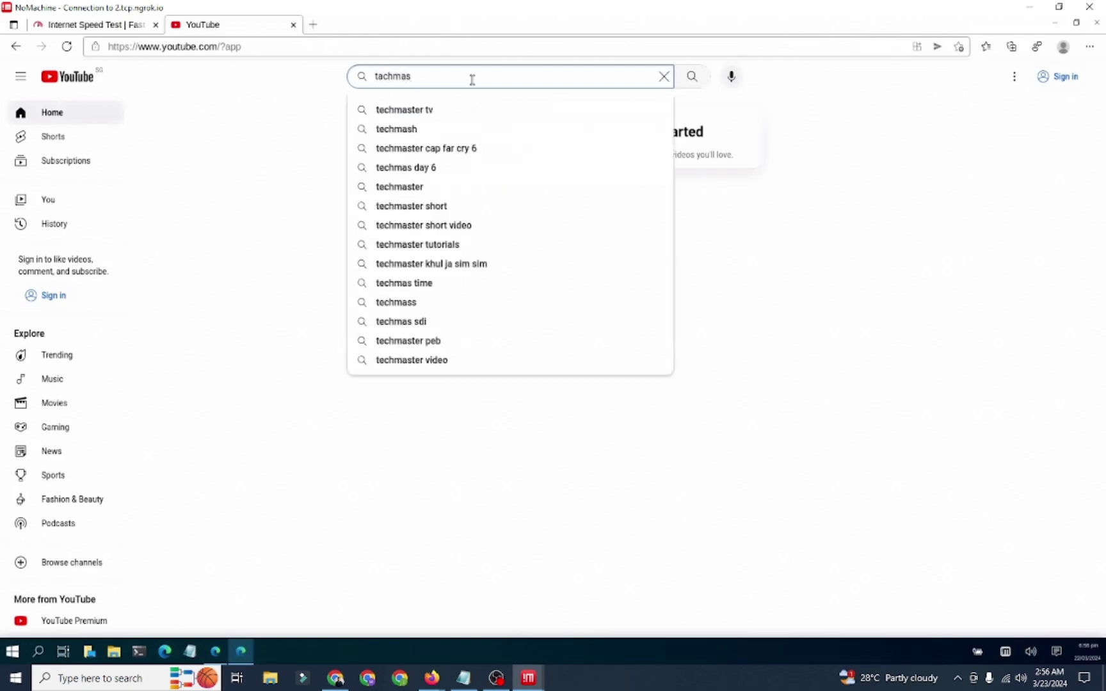
type("terjh")
key("Return")
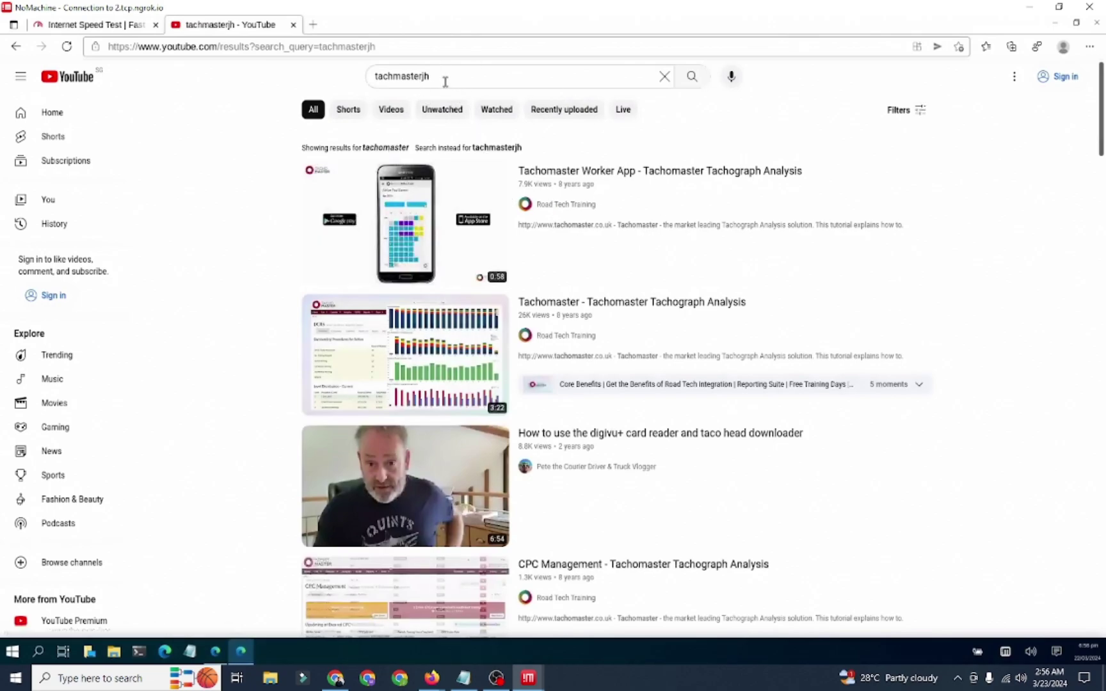
scroll(1103, 117, "down", 5)
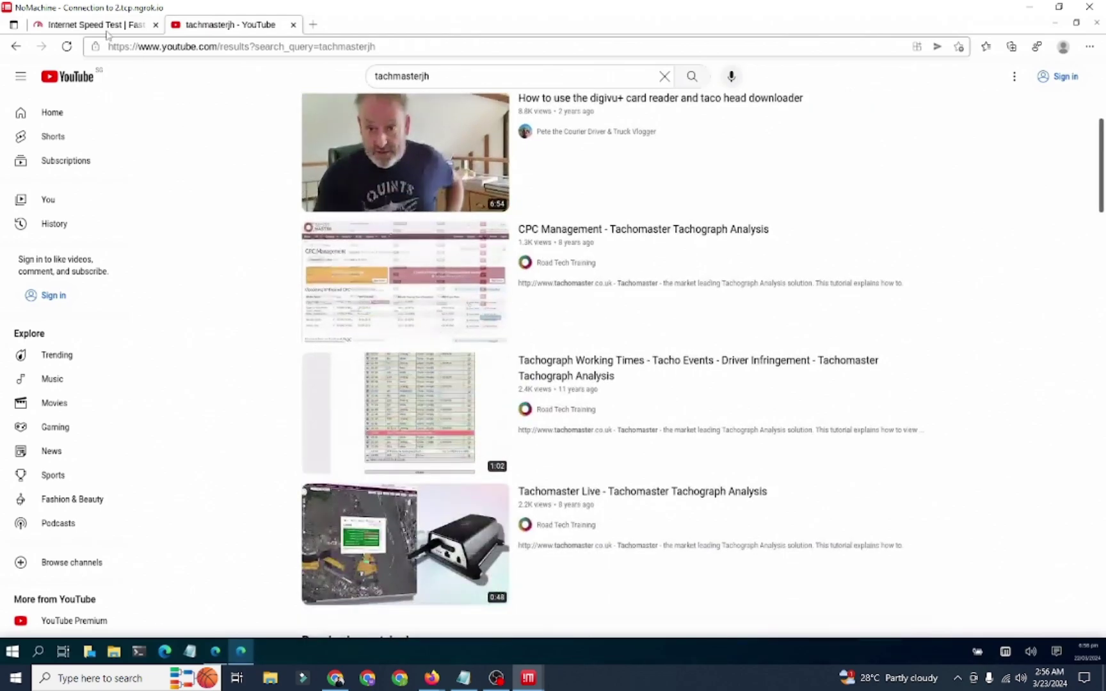
left_click(292, 25)
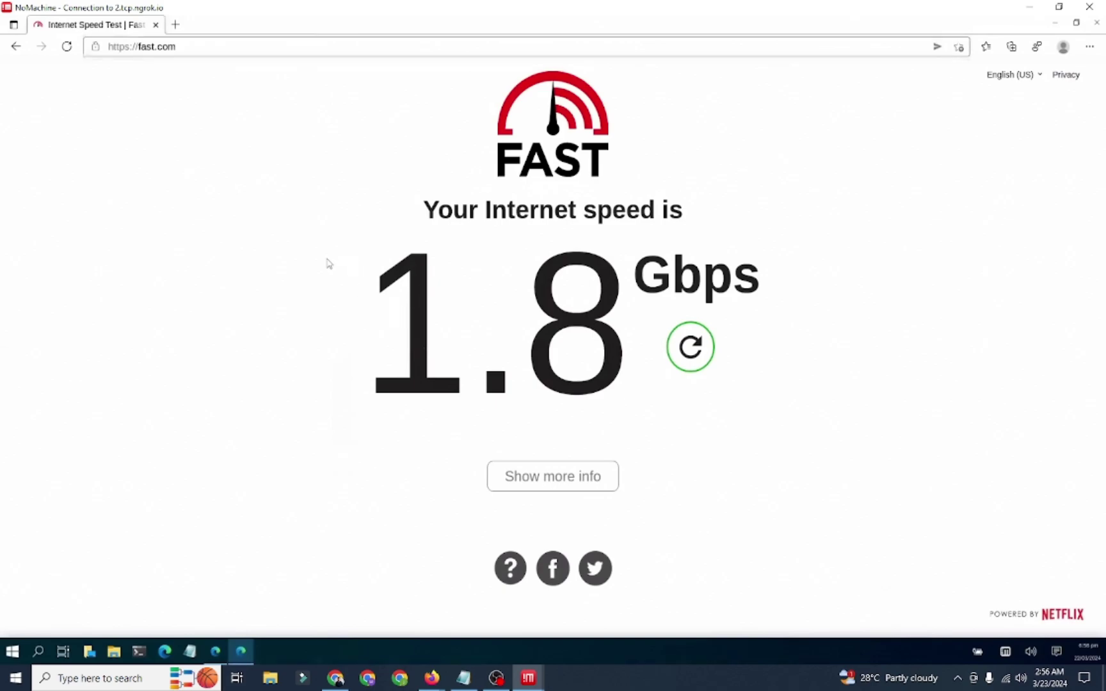